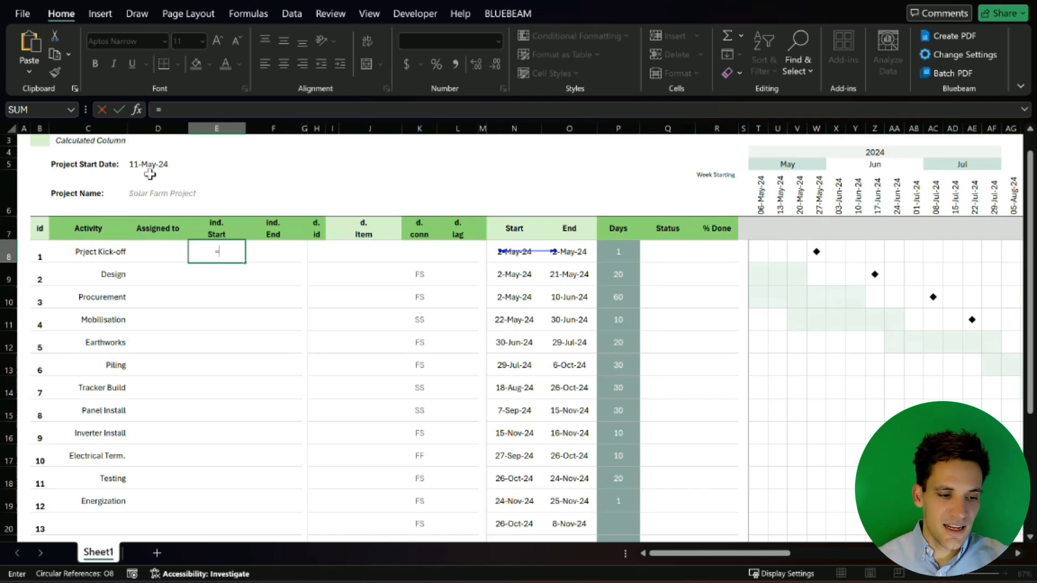
- Link the kick-off activity's independent start to the project start date (=D5) and its independent end to that start (=E8)
click(152, 164)
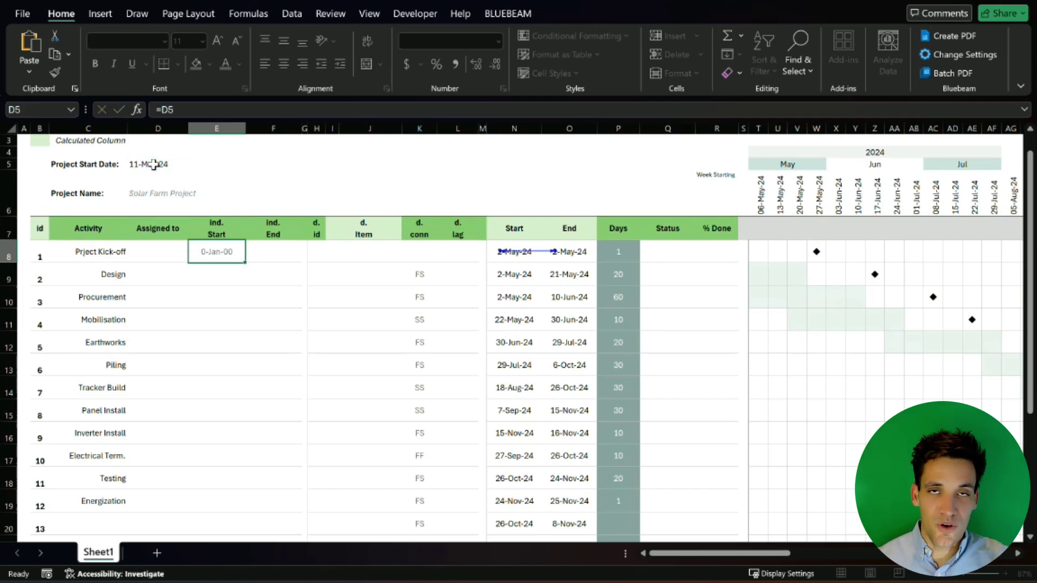
key(Return)
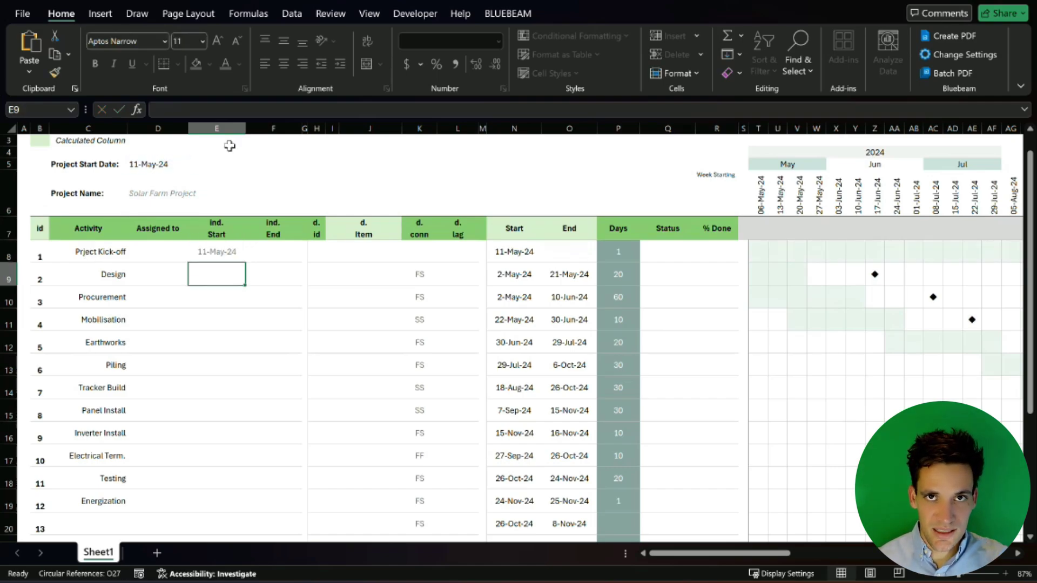
click(286, 253)
text(=)
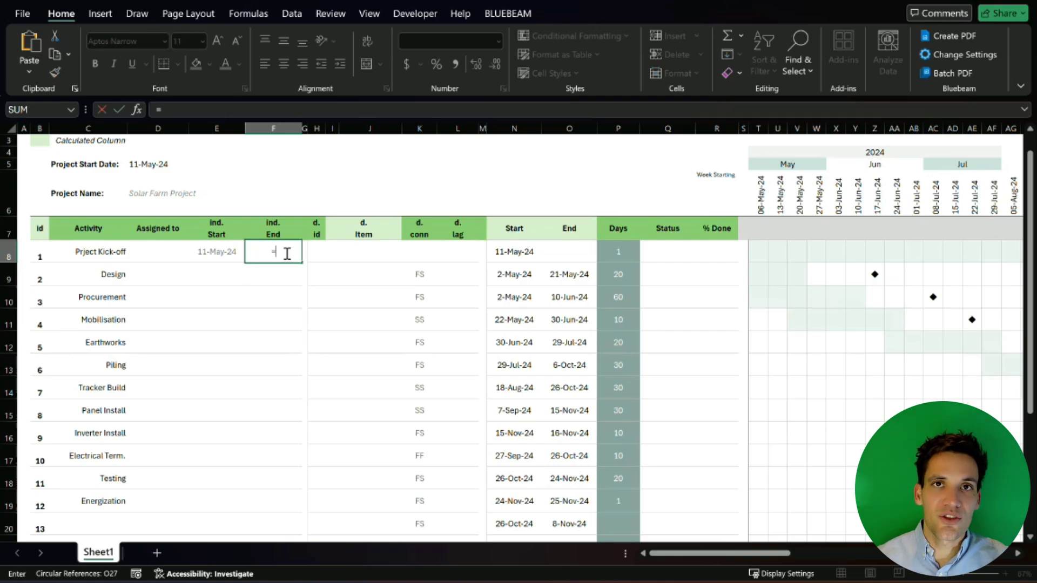
key(Left)
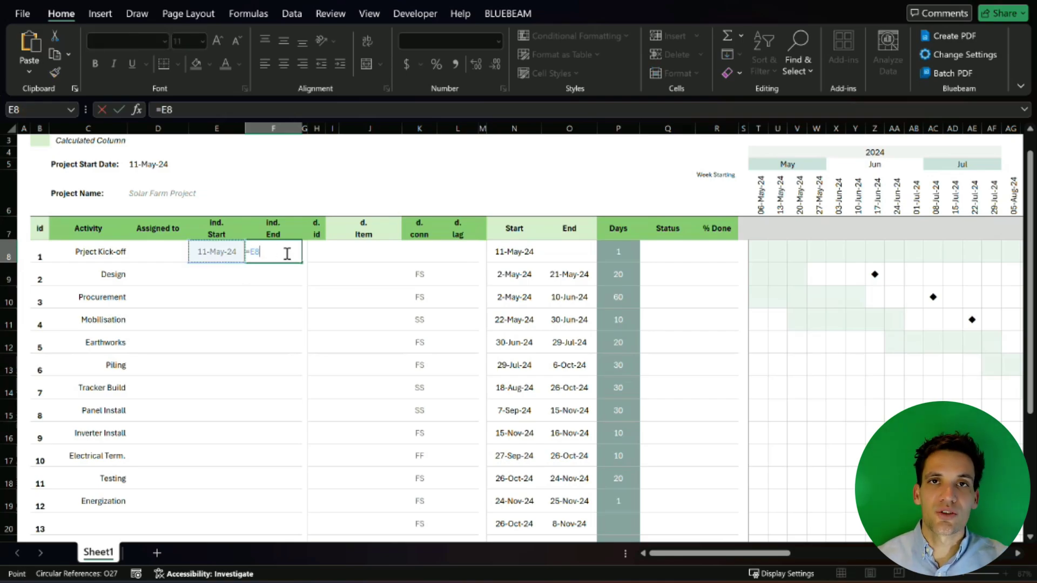
key(Return)
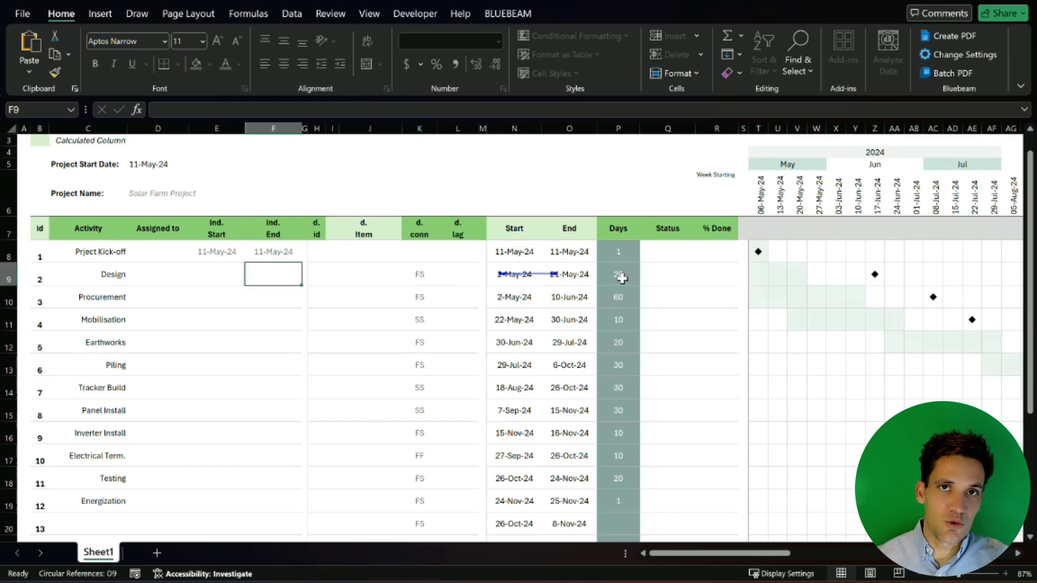
- Set the dependency ids of Design to 1 and Procurement to 2
click(317, 276)
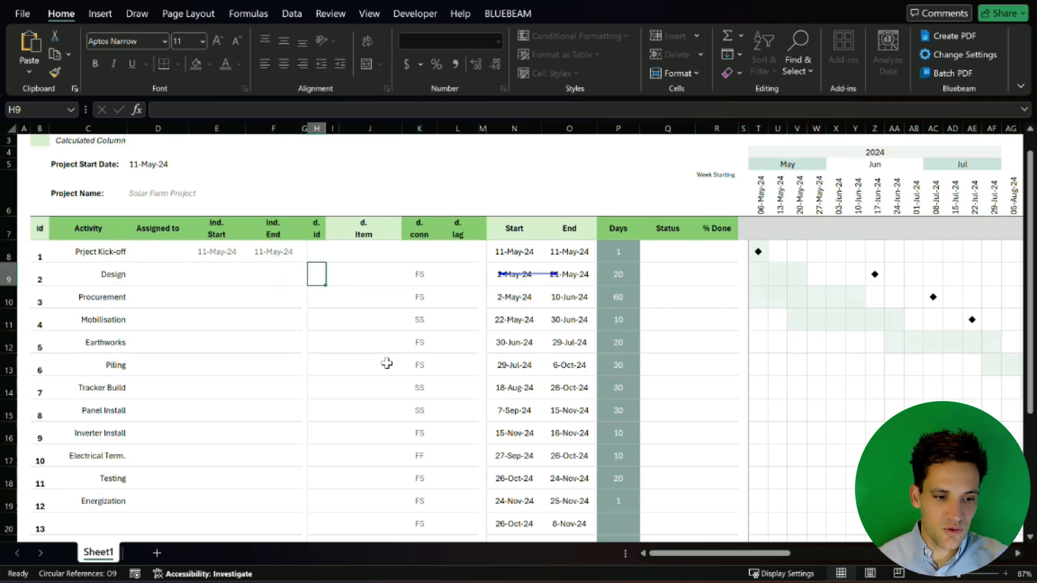
text(1)
key(Return)
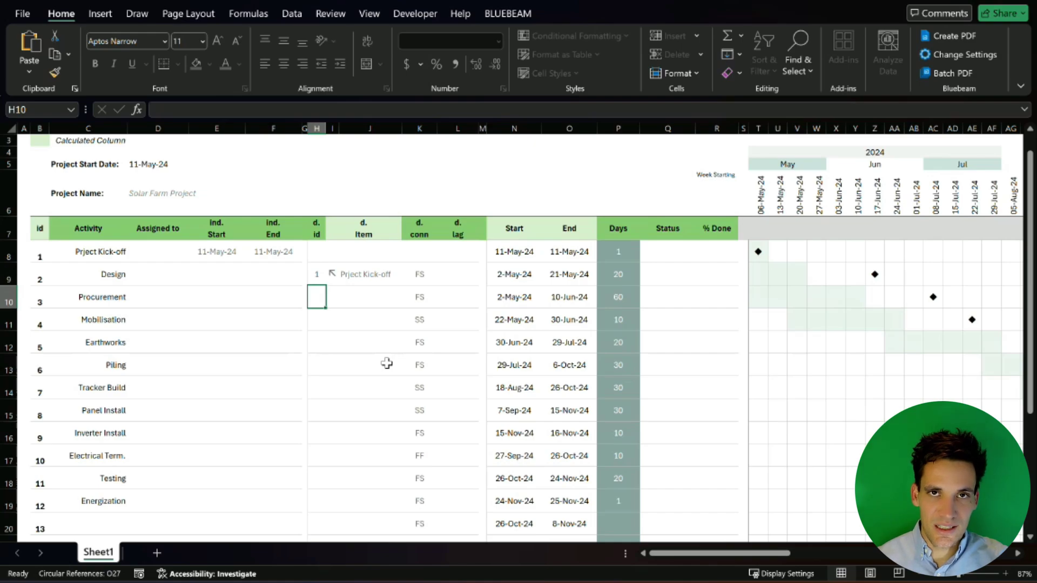
key(Up)
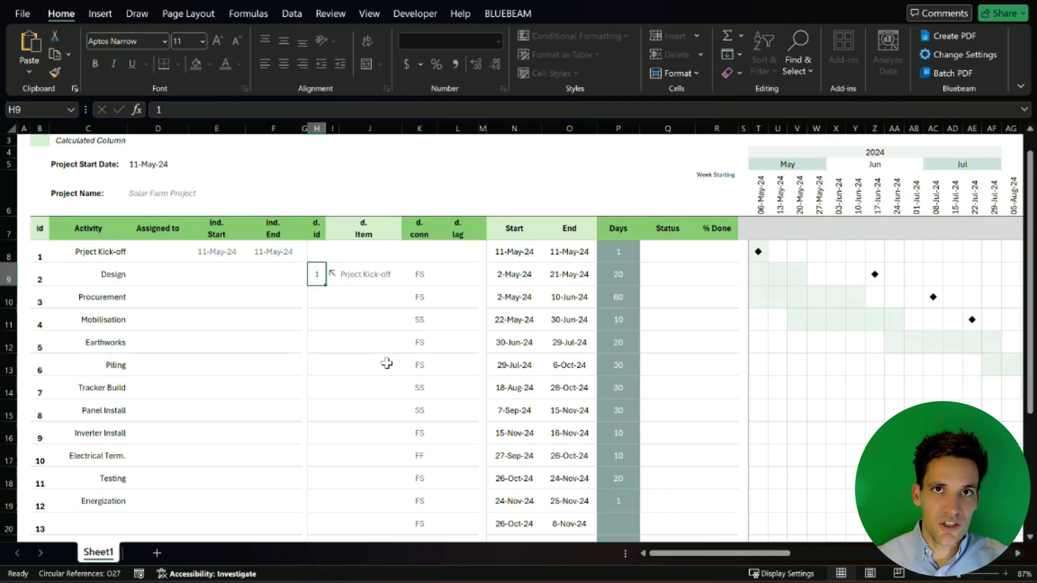
key(Down)
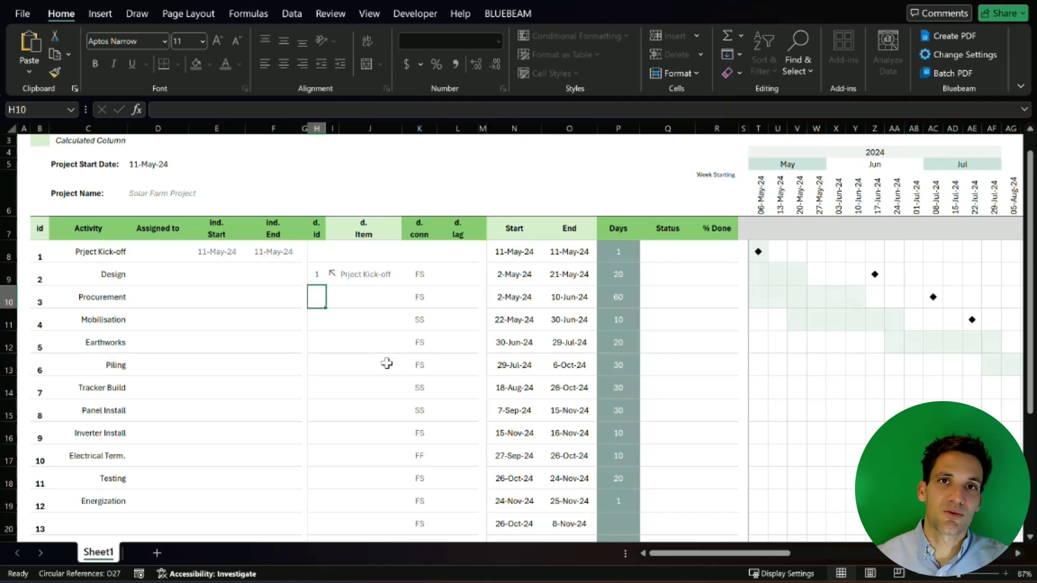
text(2)
key(Return)
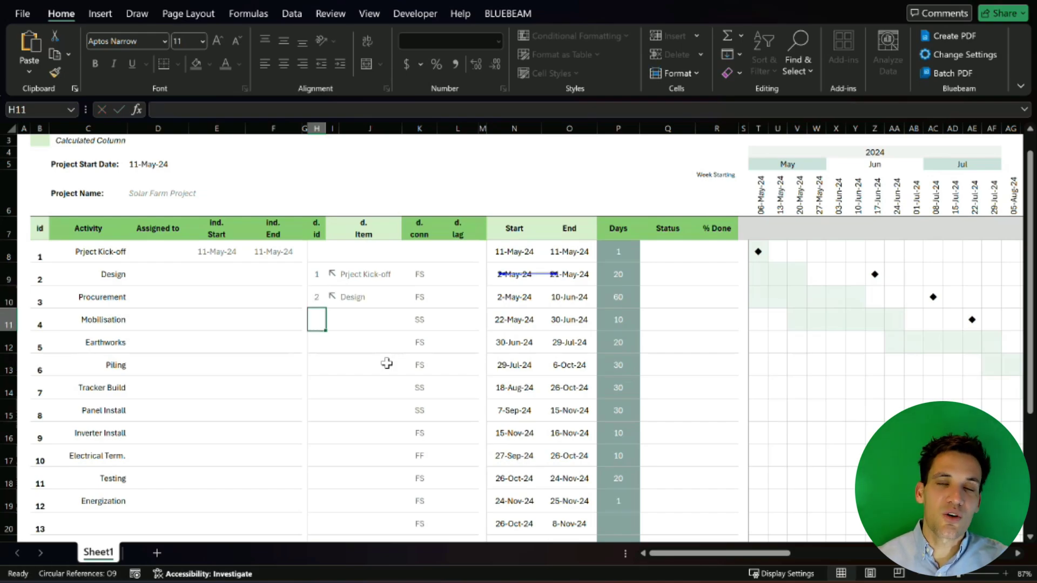
- Examine the Design row's dependency id, item, connection and lag cells
key(Up)
key(Up)
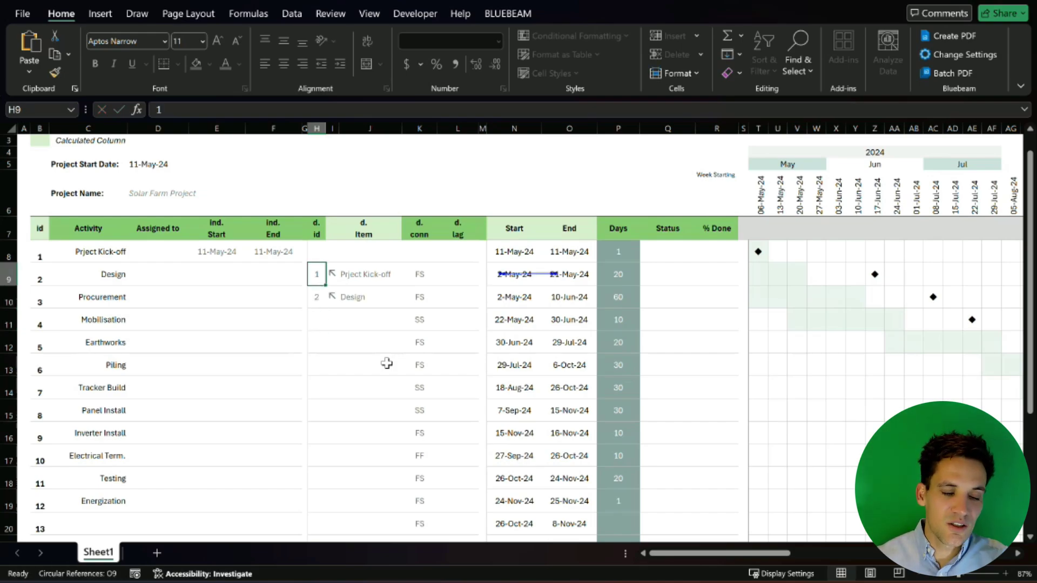
key(Right)
key(Right)
key(Right)
key(Right)
key(Right)
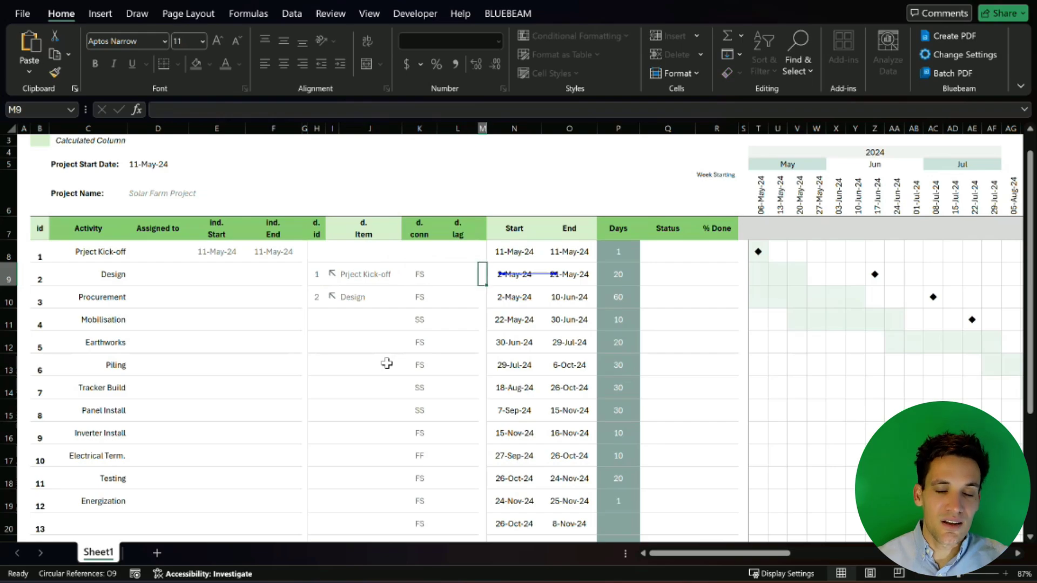
key(Left)
key(Left)
key(Left)
key(Left)
key(Left)
key(Down)
key(Down)
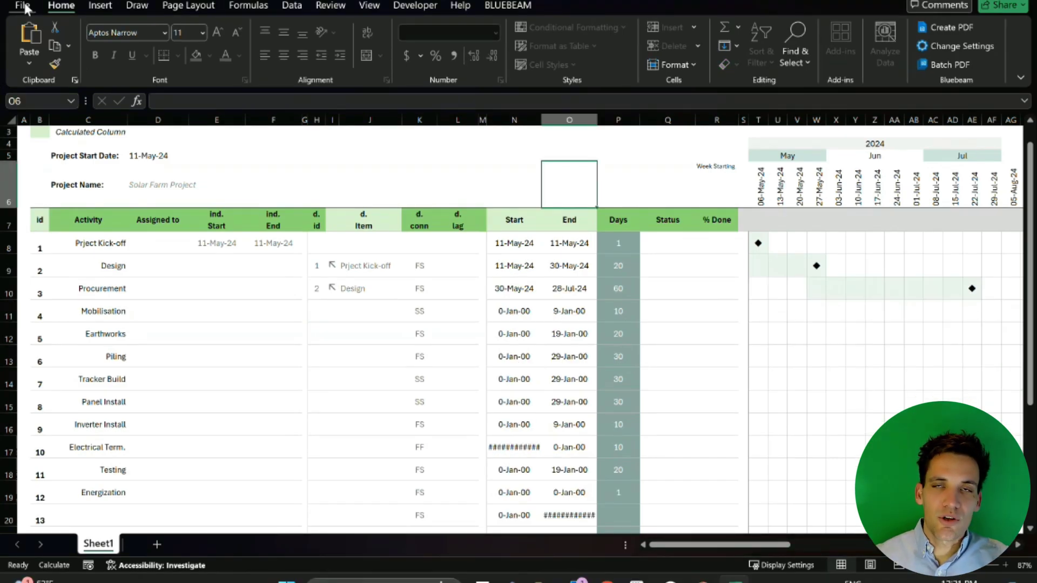
- Make sure iterative calculation is enabled in the formula calculation options and apply the settings
click(22, 13)
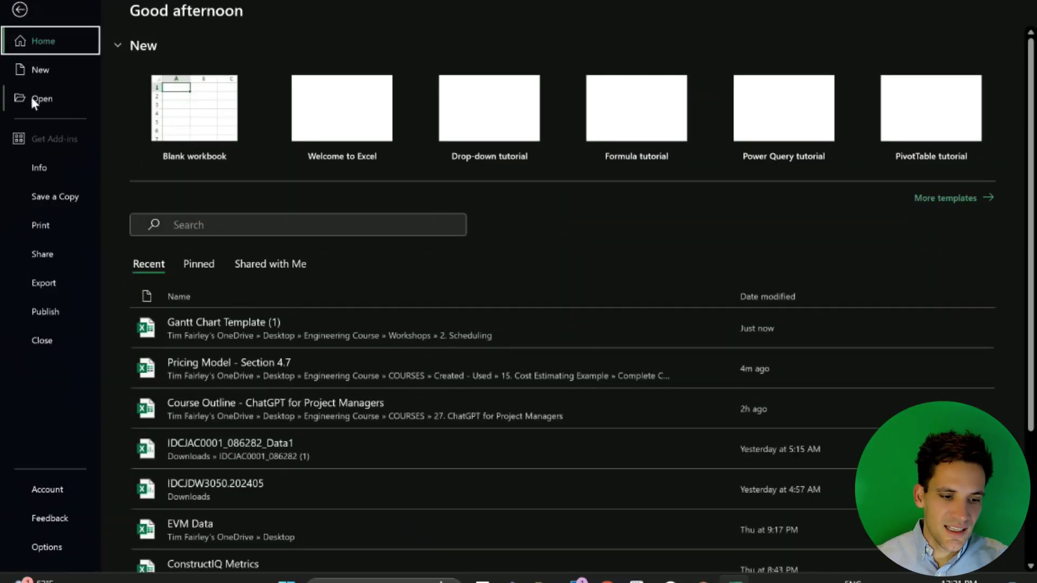
click(51, 546)
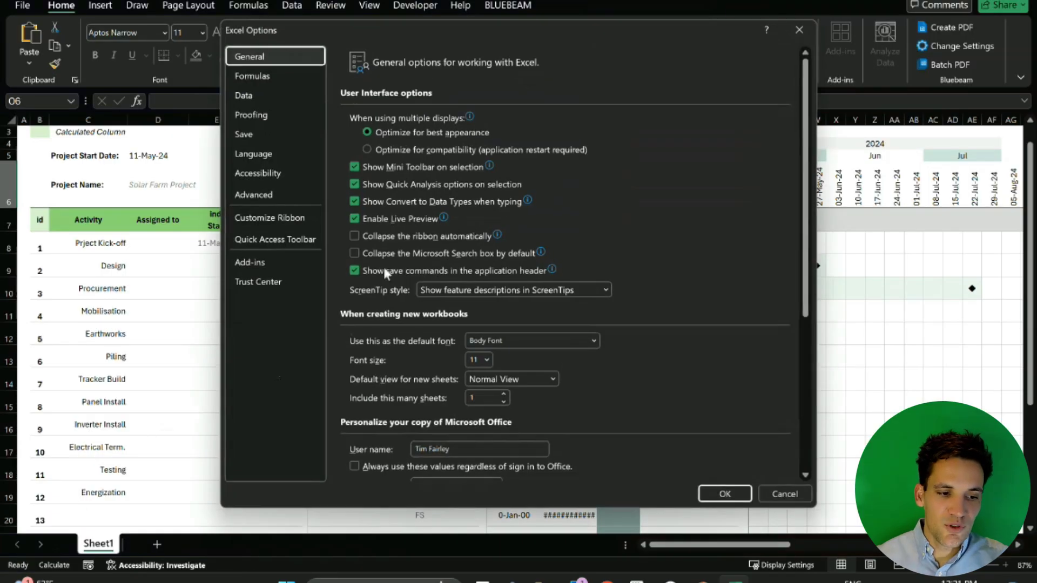
click(271, 75)
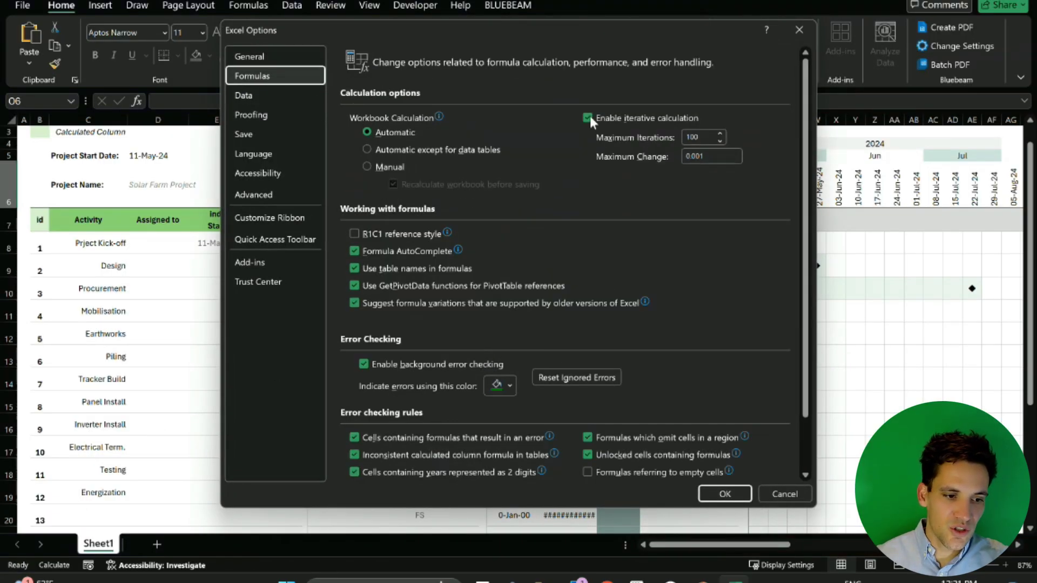
click(724, 494)
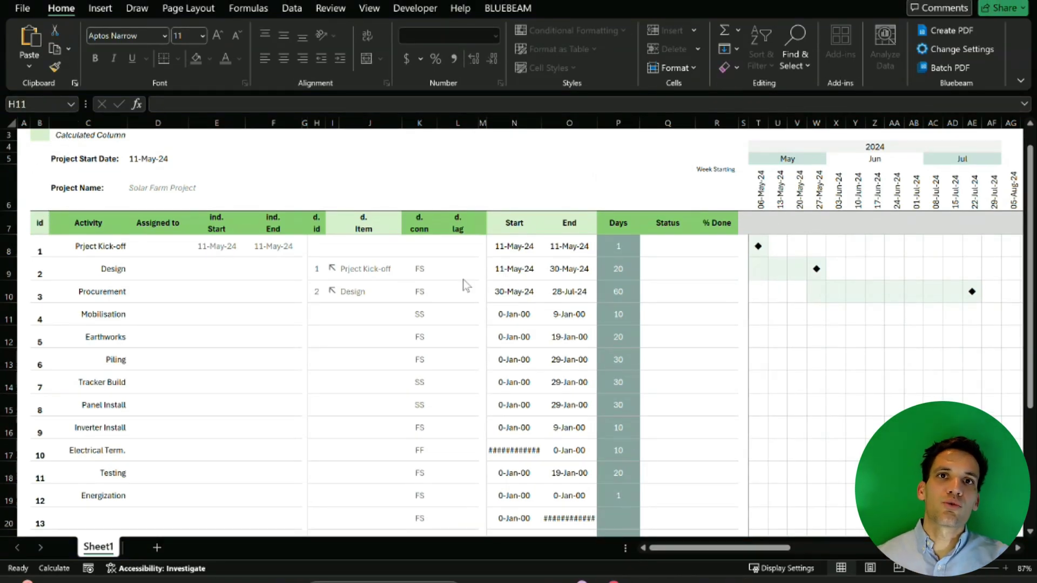
- Set the dependency ids of Mobilisation to 1, Earthworks to 2 and Piling to 5
click(317, 314)
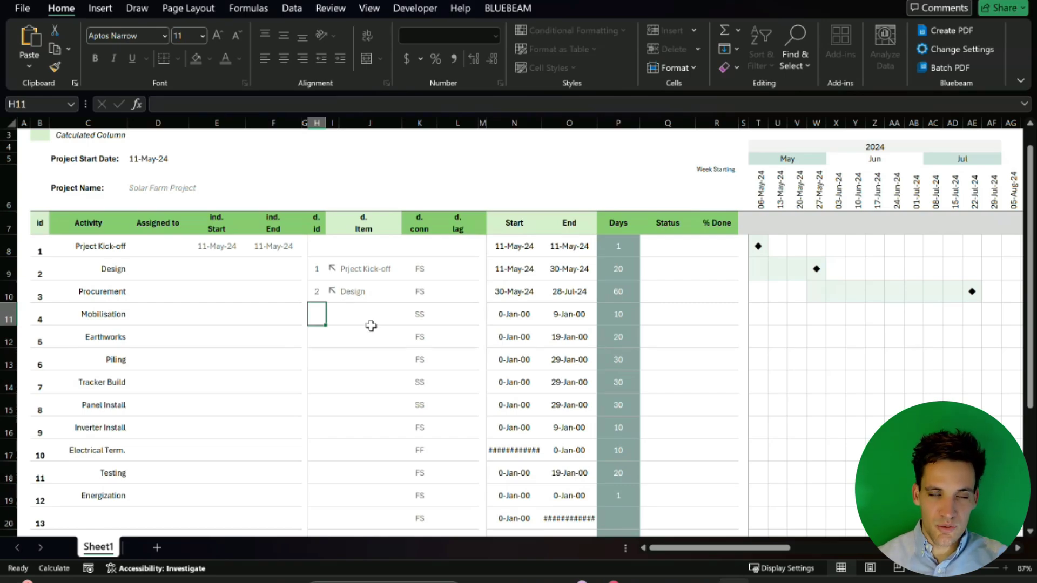
text(1)
key(Return)
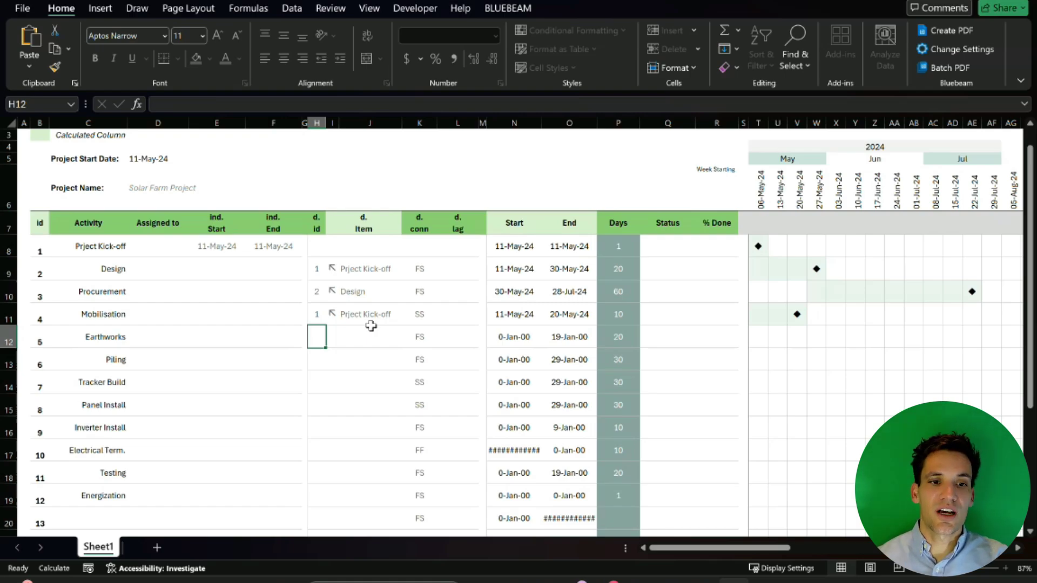
text(2)
key(Return)
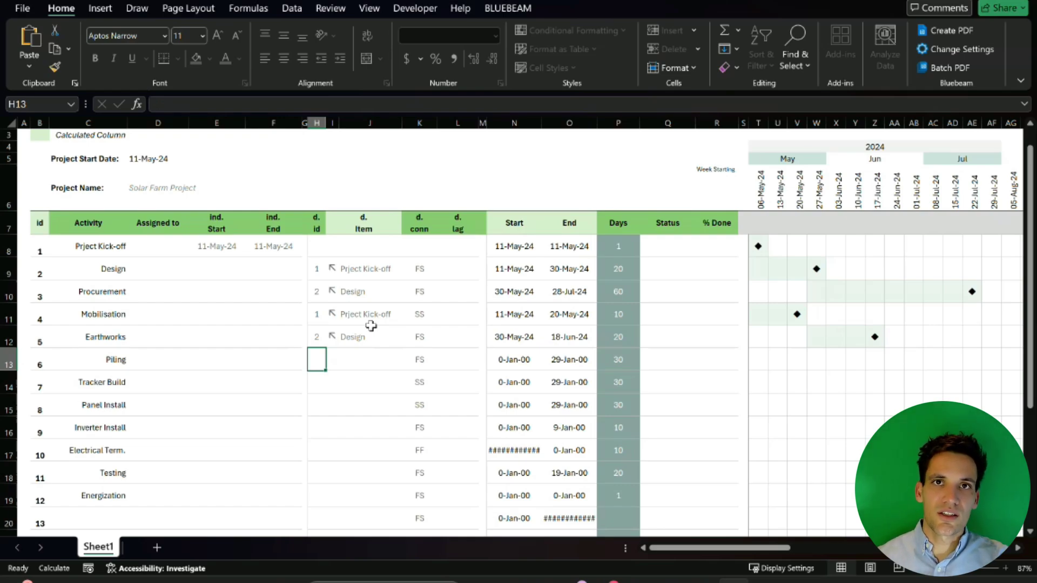
text(5)
key(Return)
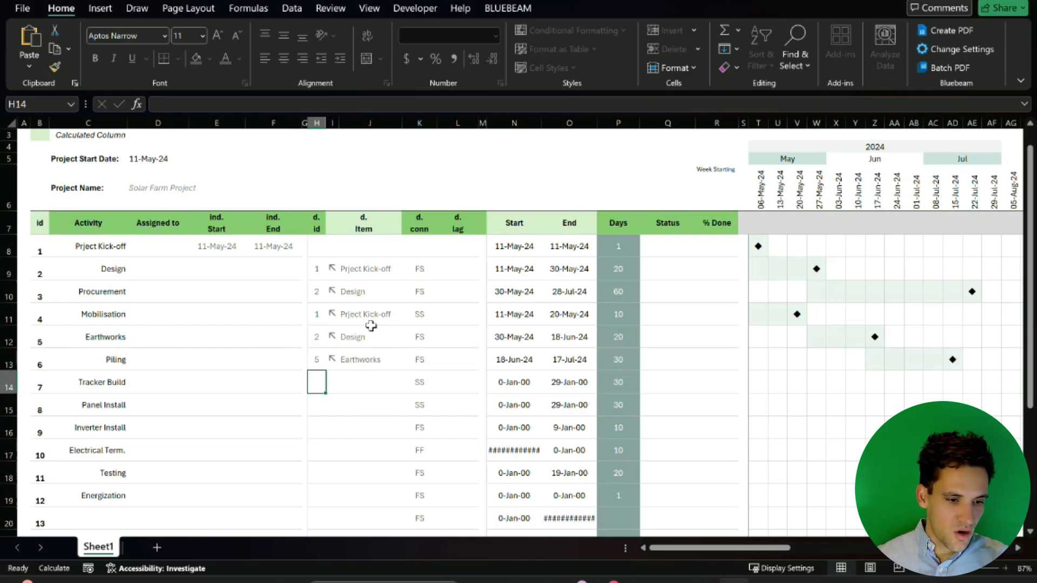
- Give the Piling activity a dependency lag of 10 days
key(Up)
key(Right)
key(Right)
key(Right)
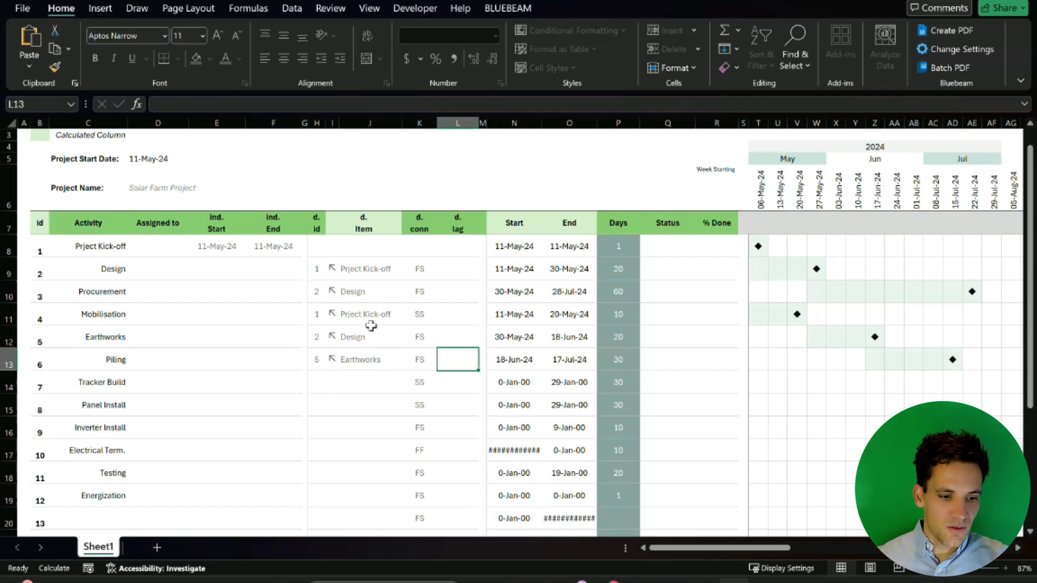
text(10)
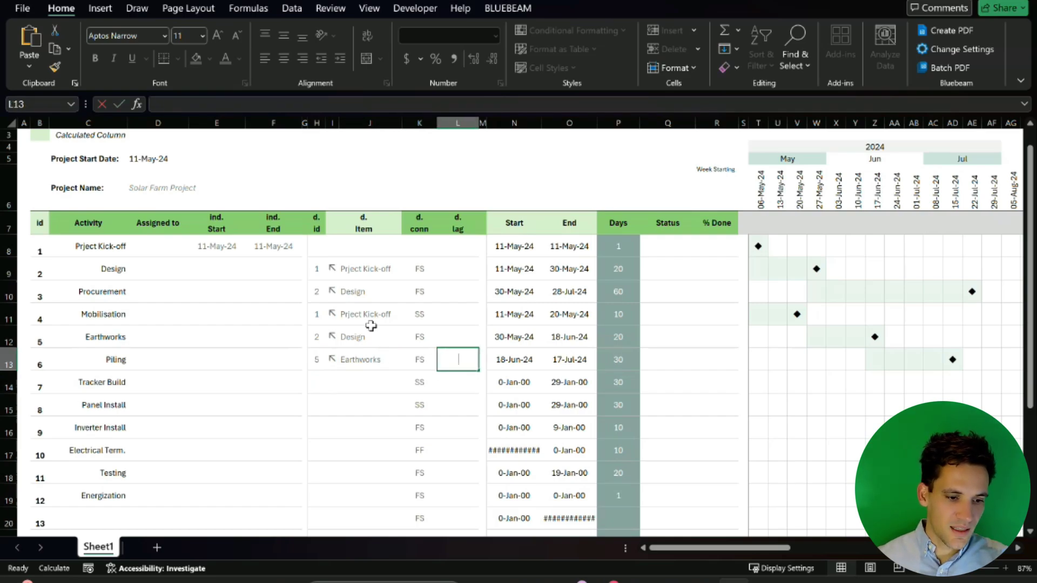
key(Return)
key(Up)
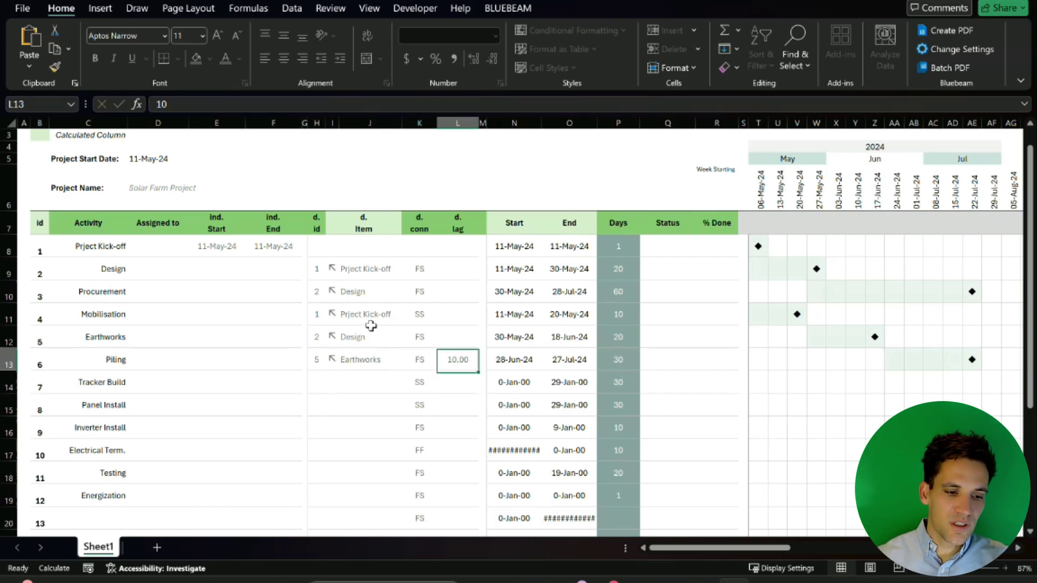
- Change the Piling activity's dependency connection type to SS
key(Left)
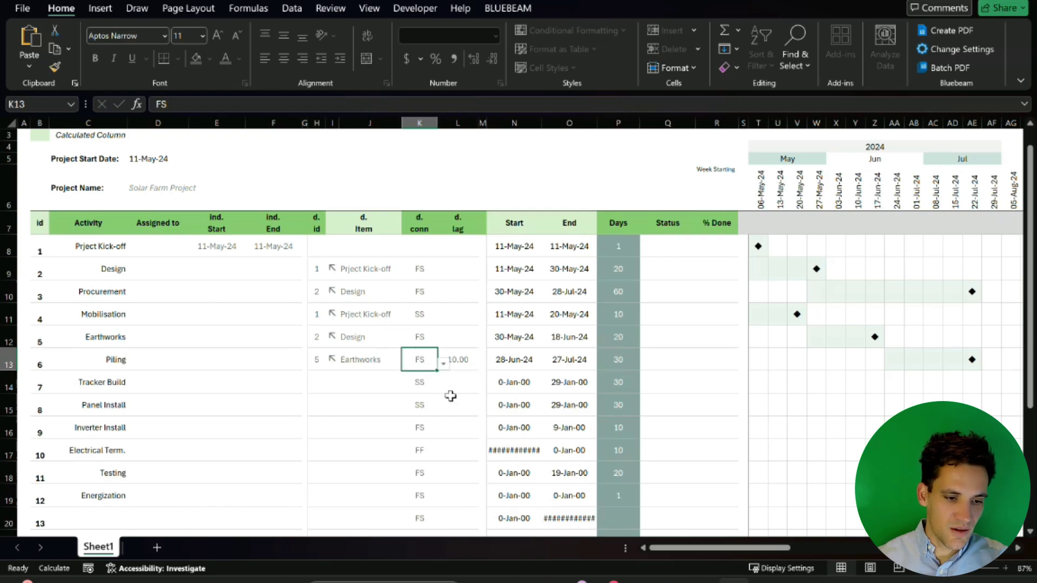
click(443, 363)
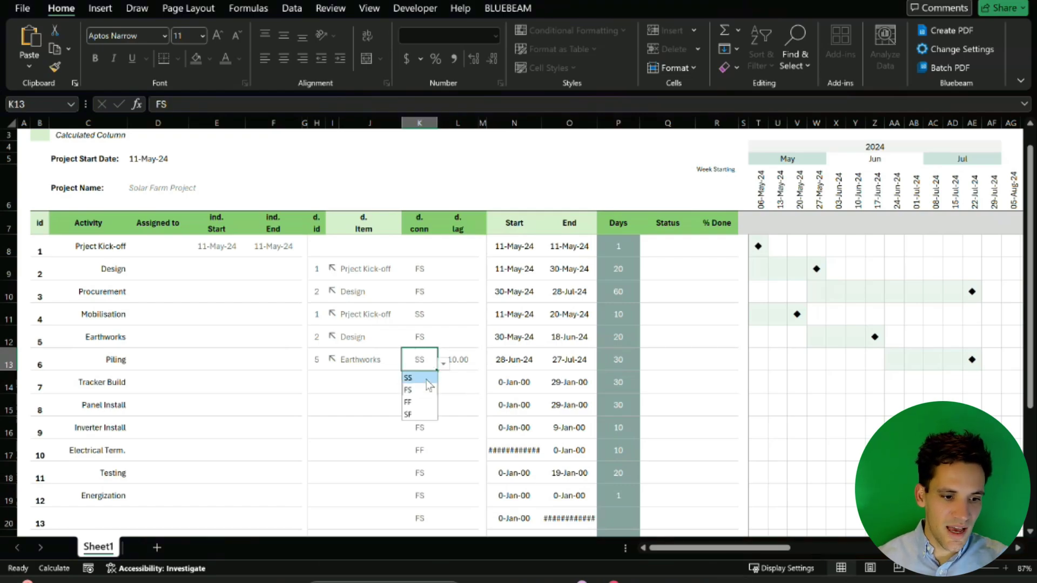
click(426, 379)
click(428, 386)
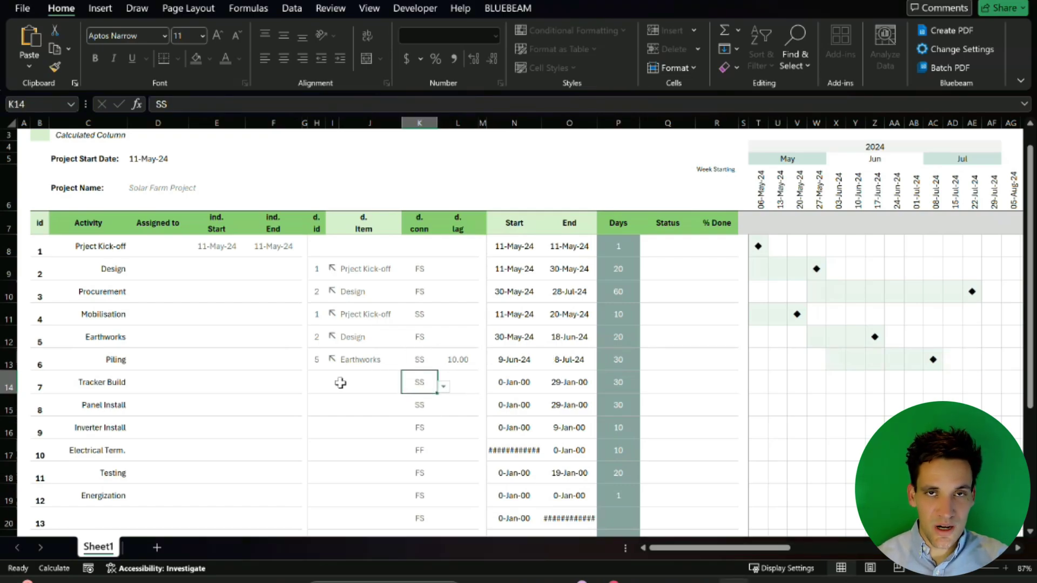
- Make Tracker Build depend on activity 6 with a lag of 10 days
click(318, 382)
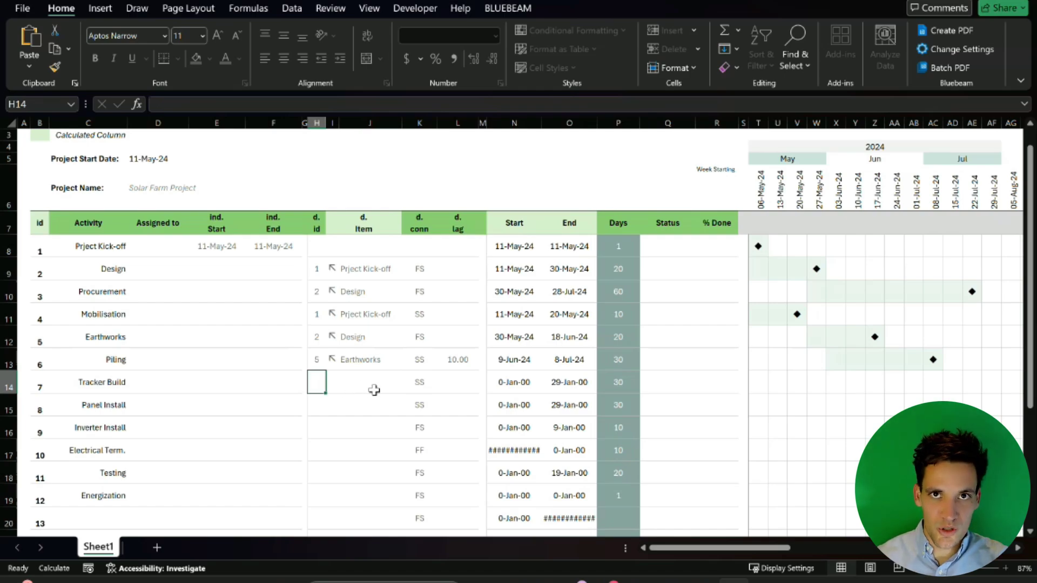
text(6)
key(Tab)
key(Tab)
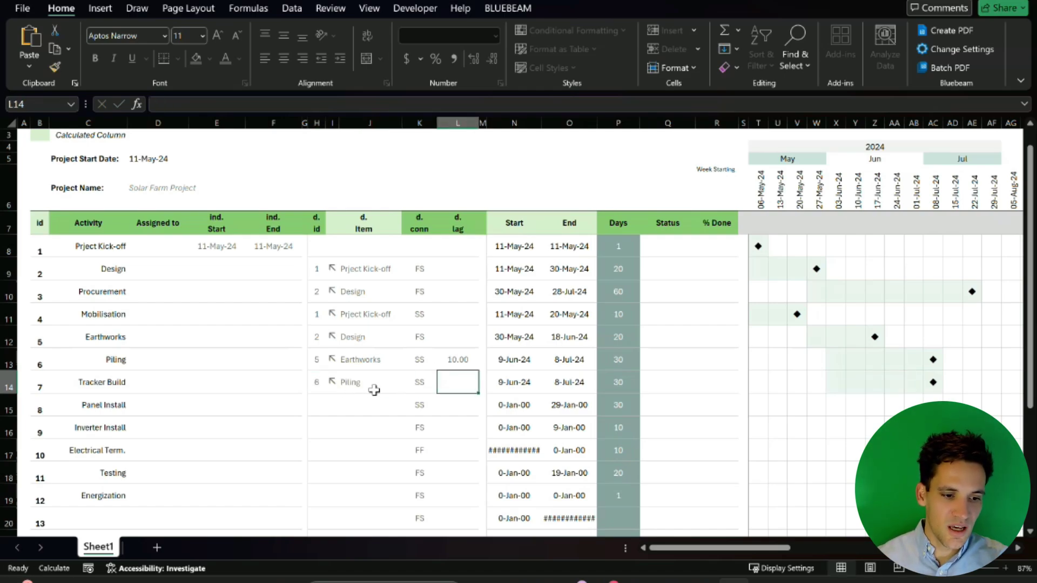
text(10)
key(Return)
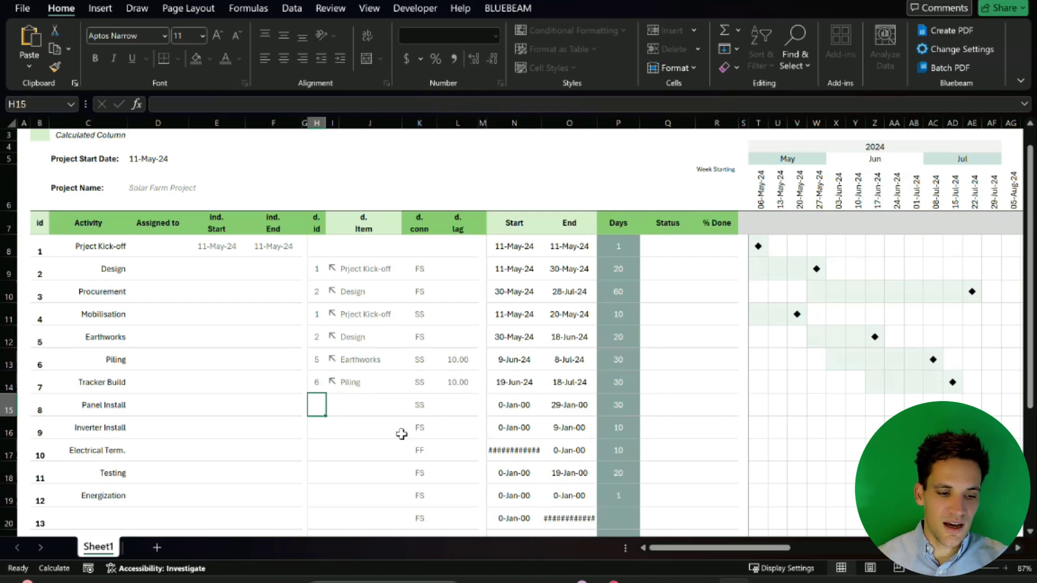
- Make Panel Install depend on activity 7 with a lag of 10 days
text(7)
key(Tab)
key(Tab)
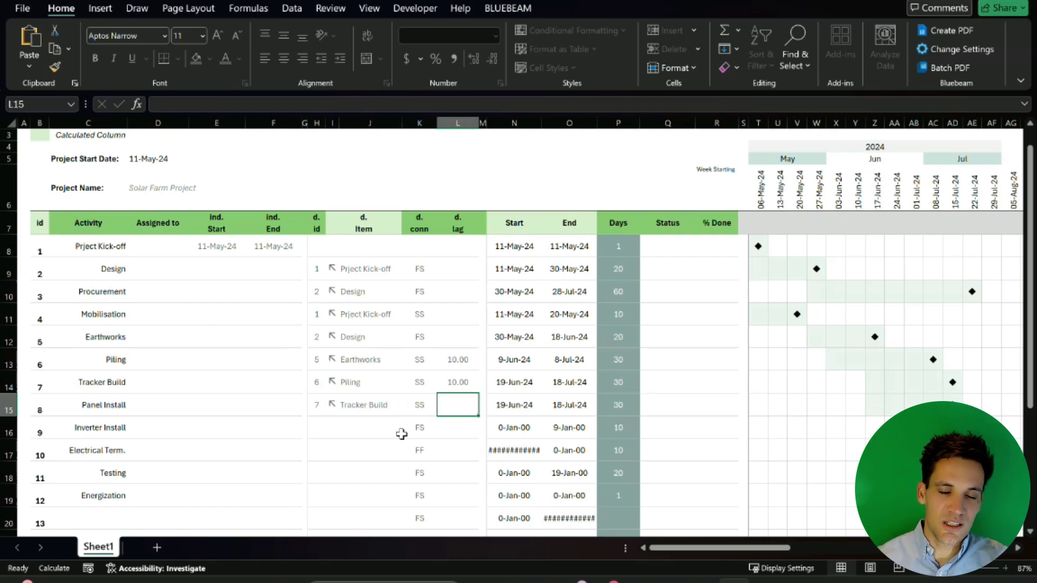
text(10)
key(Return)
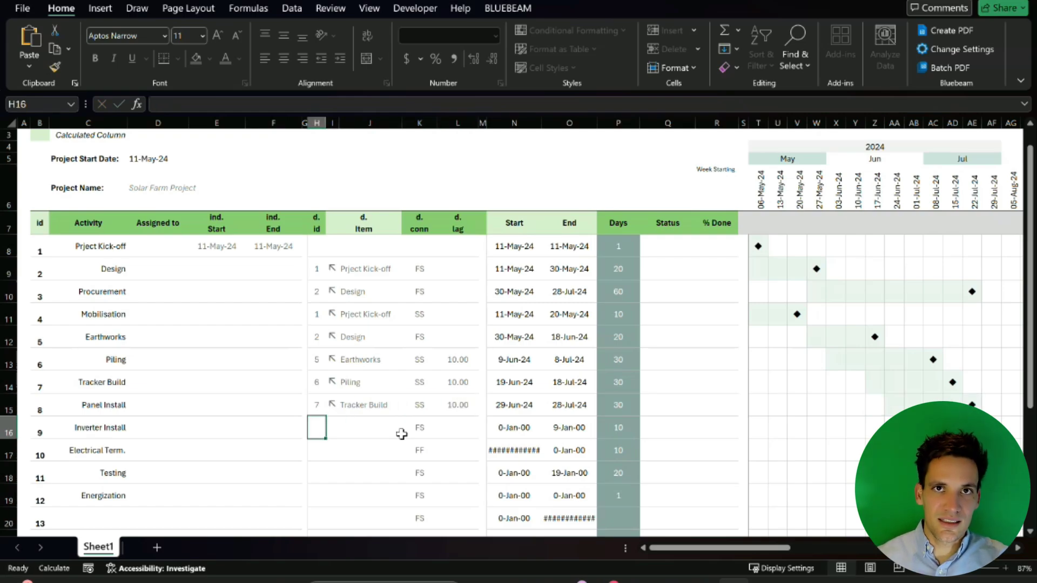
- Set Inverter Install's dependency id to 3 and select its End date cell
text(3)
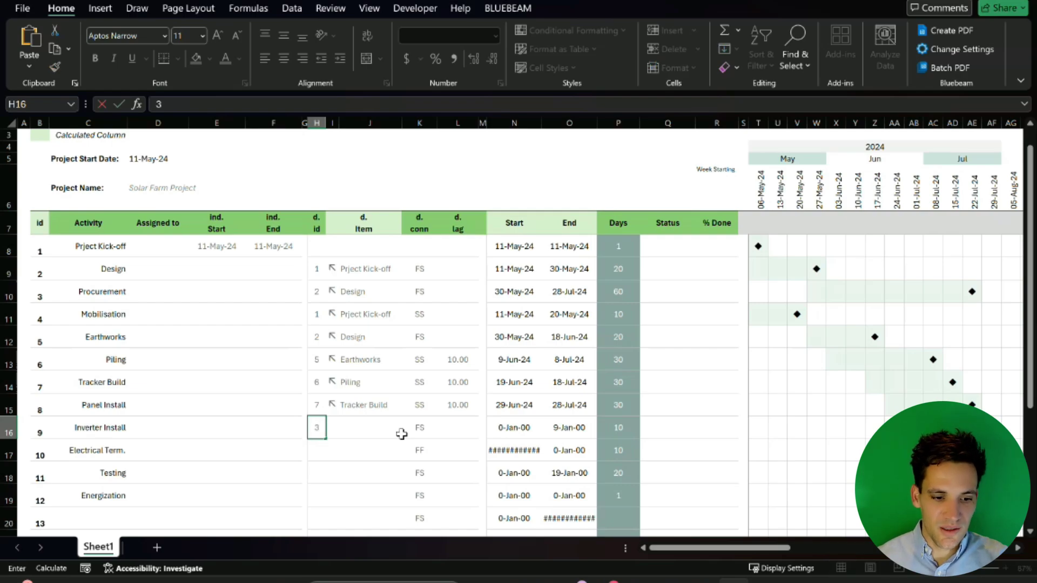
key(Return)
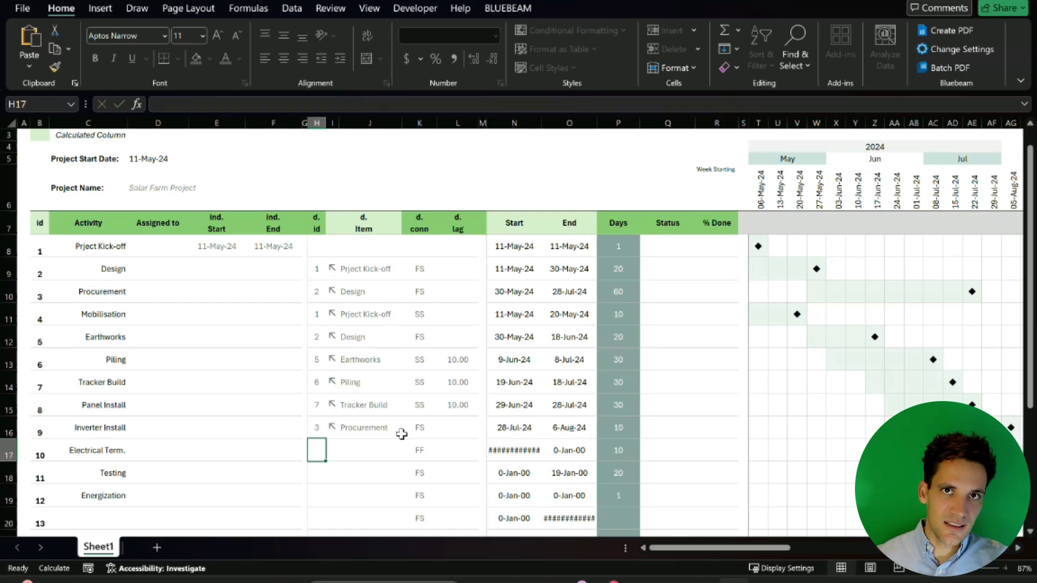
key(Up)
click(400, 430)
click(404, 439)
click(569, 427)
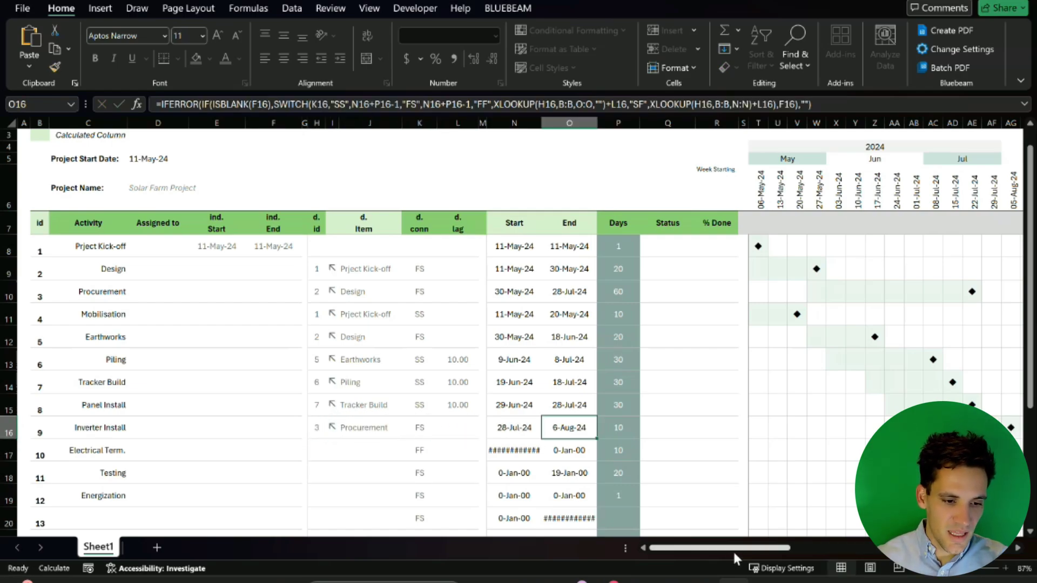
mouse_move(733, 549)
mouse_down()
mouse_move(751, 553)
mouse_move(721, 553)
mouse_up()
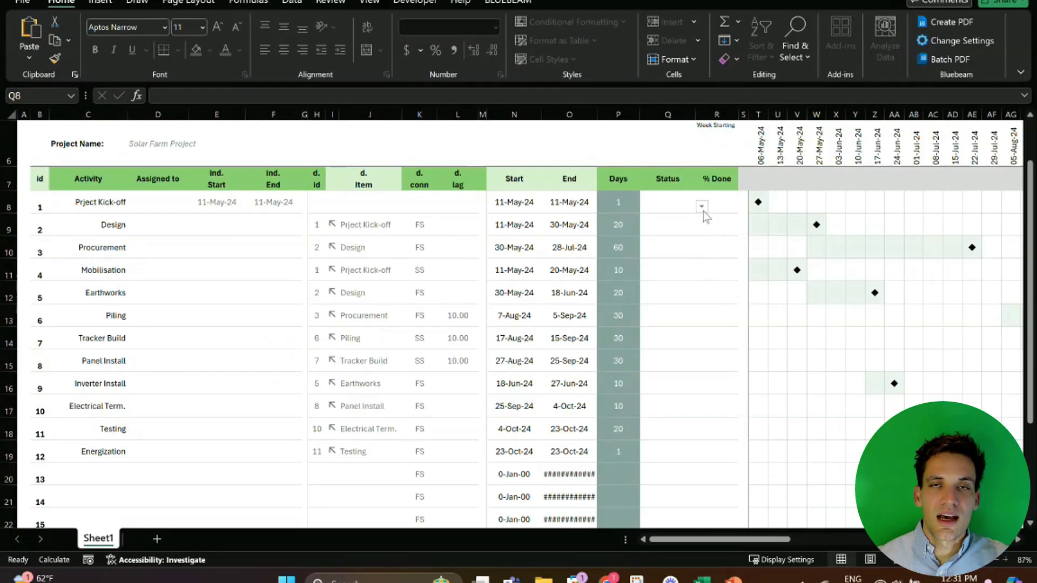
- Set the status of the project kick-off and Design activities to Complete
click(688, 207)
click(701, 207)
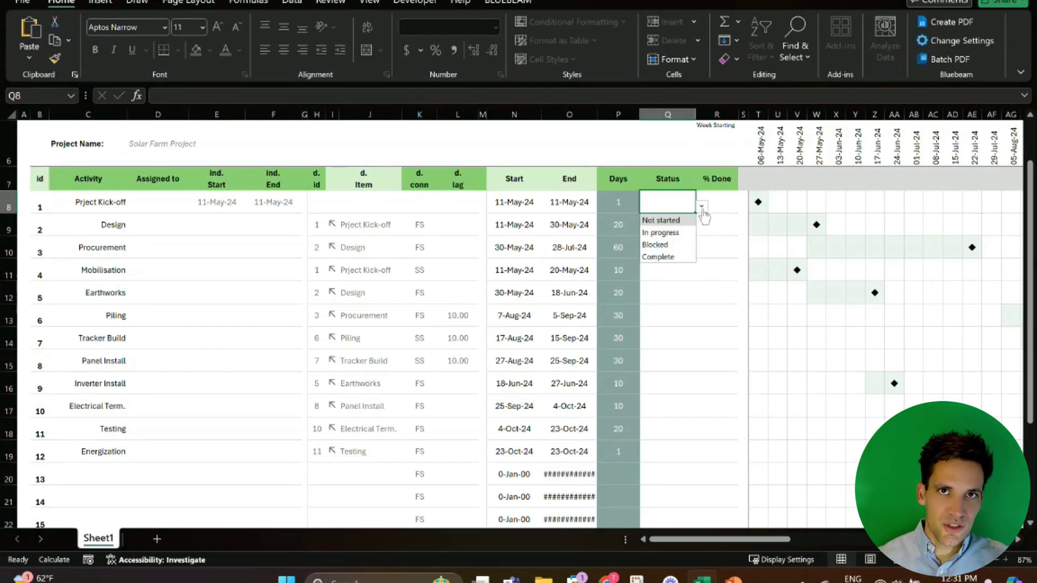
click(676, 256)
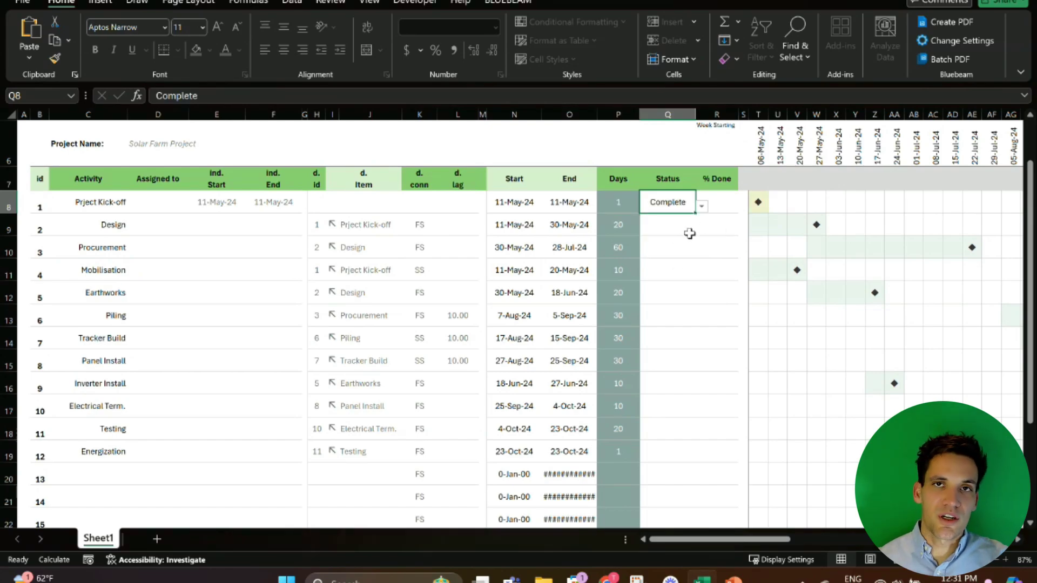
click(688, 231)
click(701, 230)
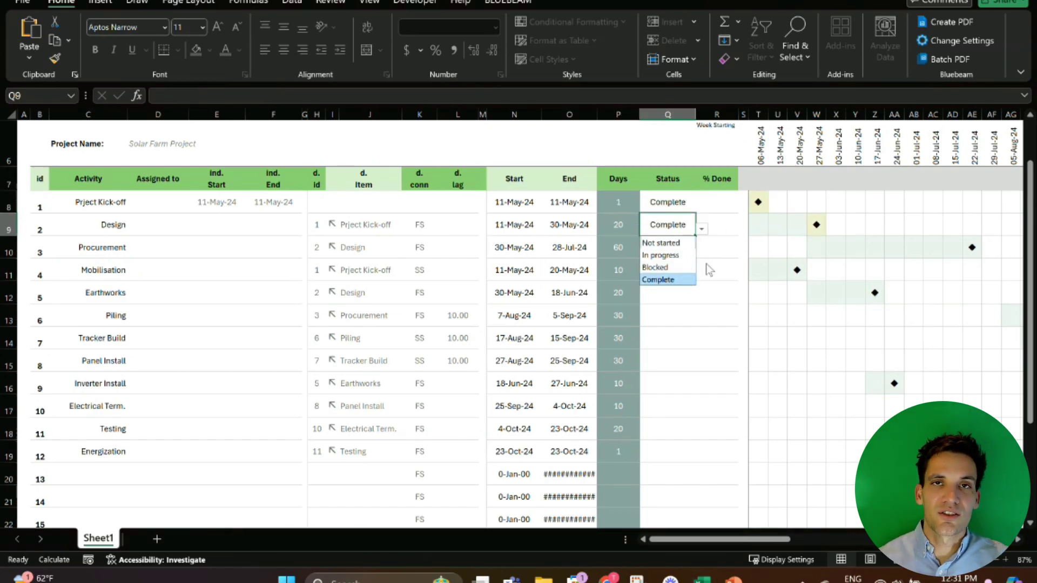
click(682, 279)
- Set the Procurement activity's status to Complete
click(689, 257)
click(701, 252)
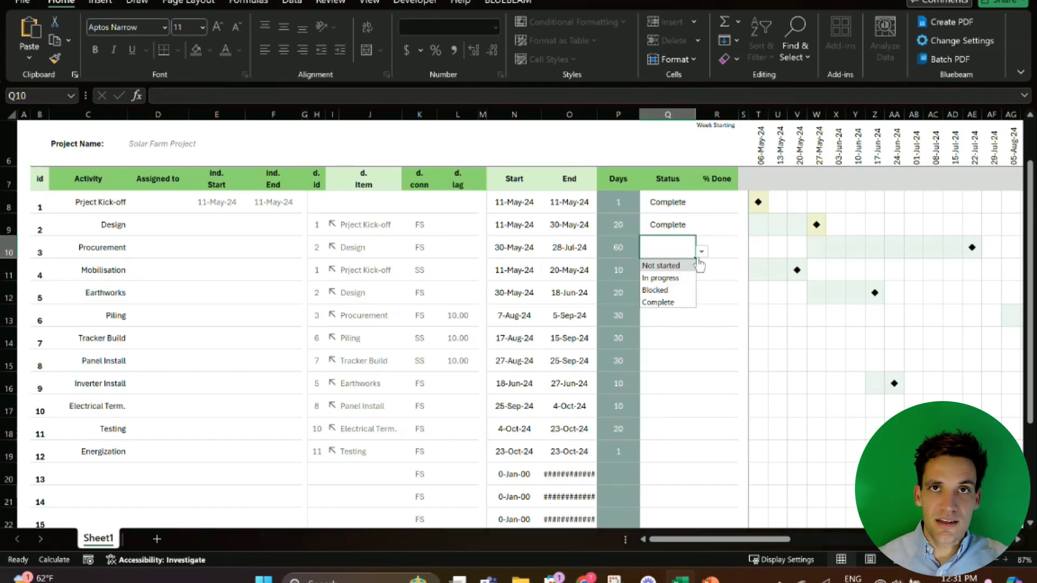
click(659, 303)
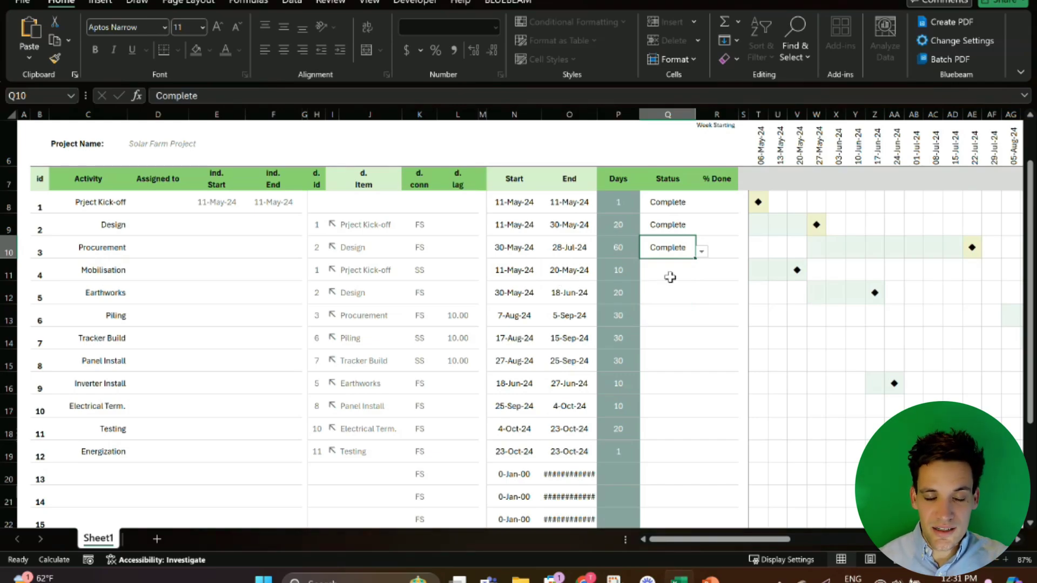
click(671, 280)
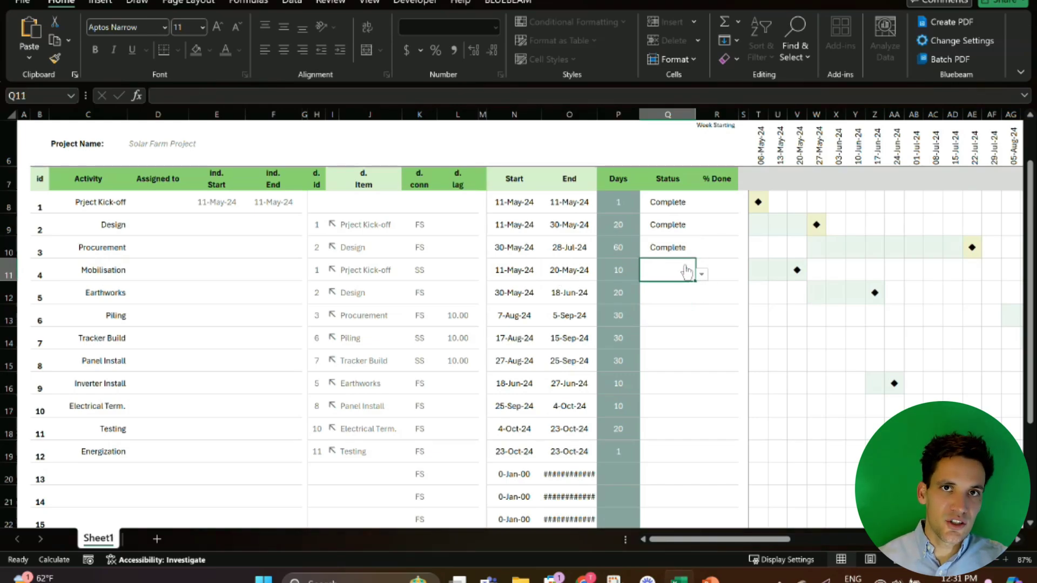
- Change the Procurement activity's status to Blocked
click(676, 250)
click(701, 252)
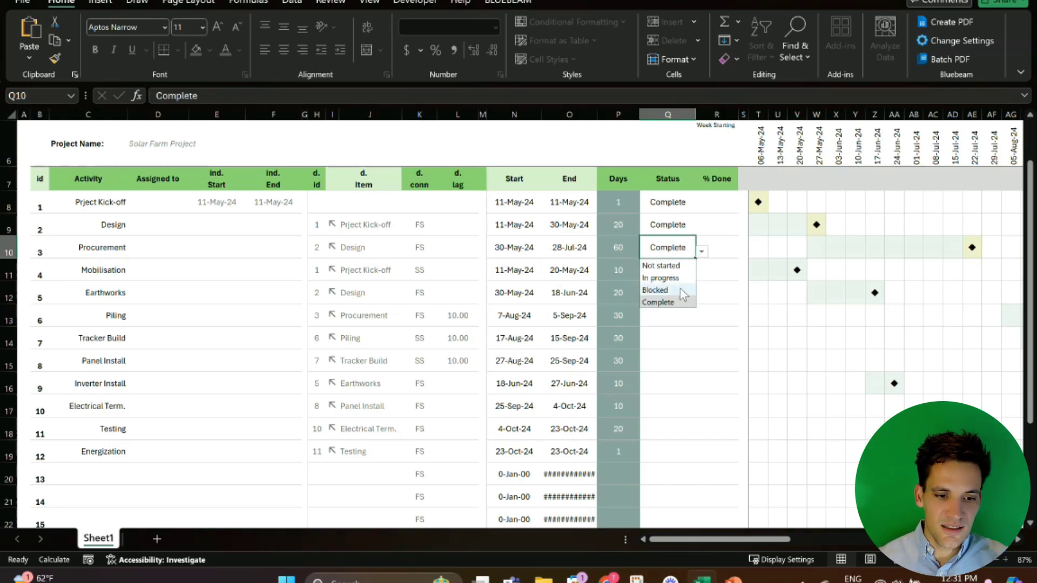
click(675, 292)
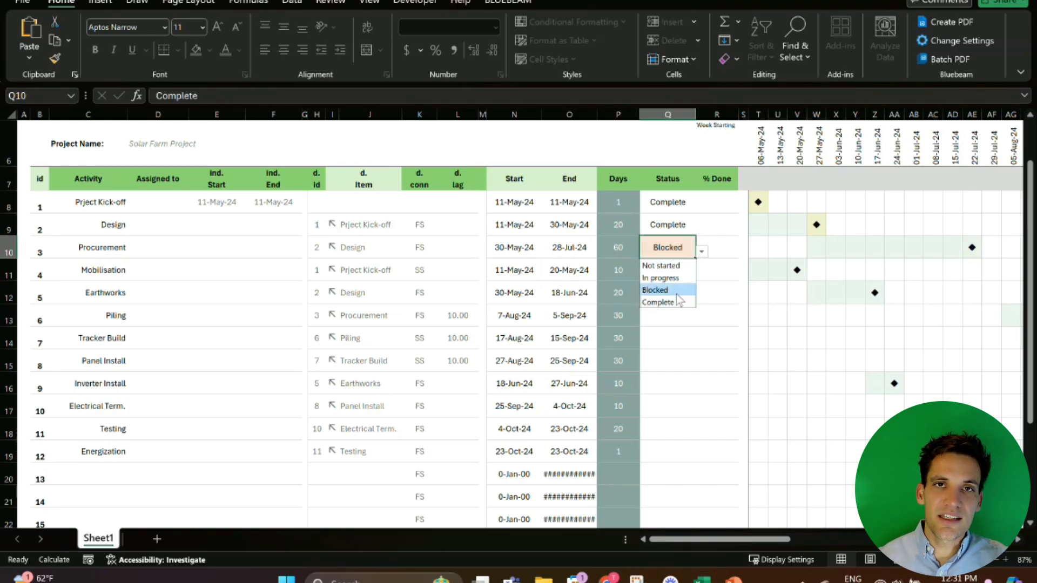
- Enter 20% as the Procurement activity's % Done
click(713, 246)
text(20)
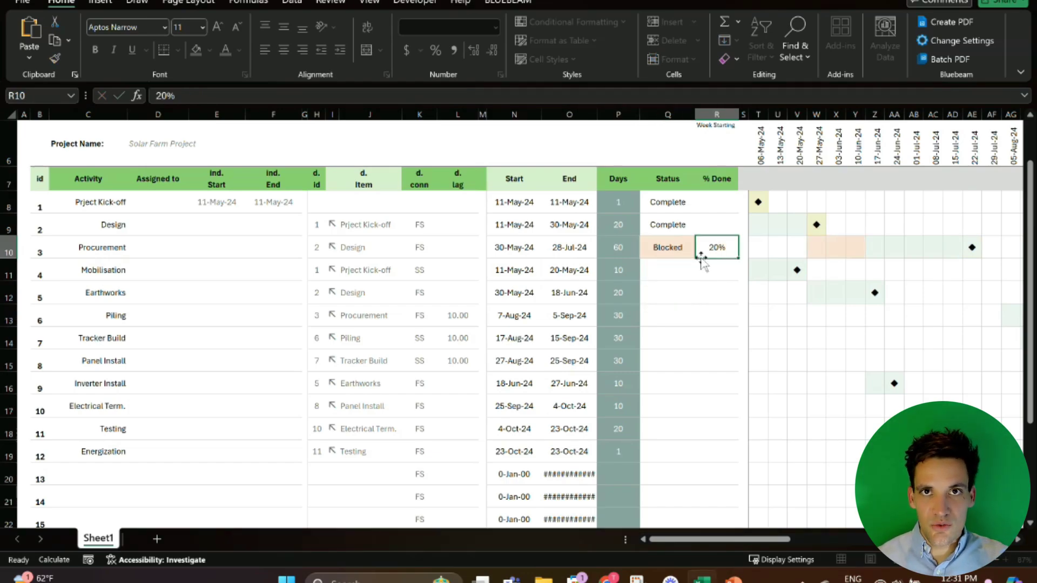
key(Return)
key(Up)
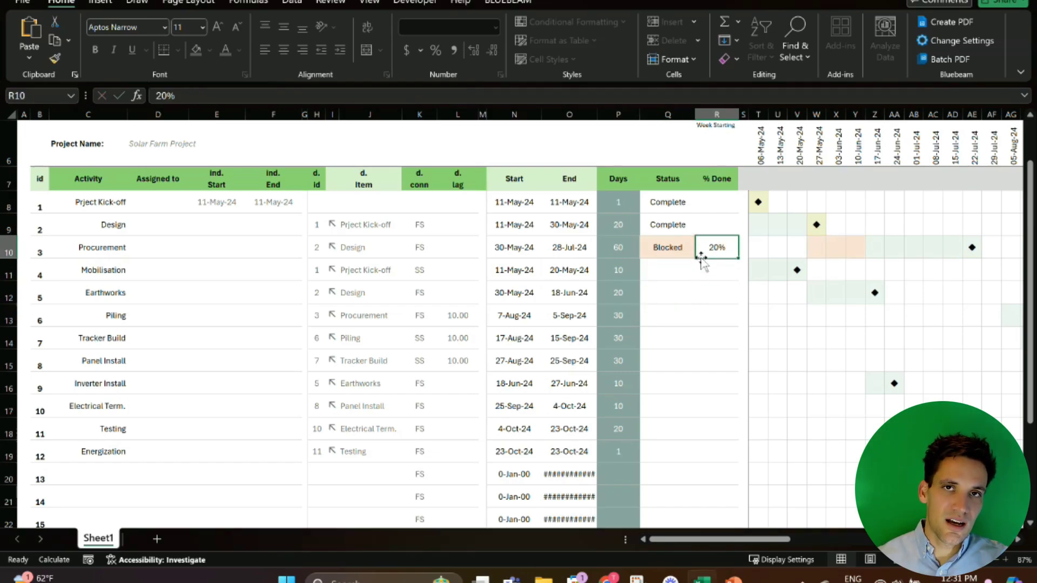
- Set % Done to 50% for Procurement and 100% for Design
text(50)
key(Return)
key(Up)
key(Up)
text(10)
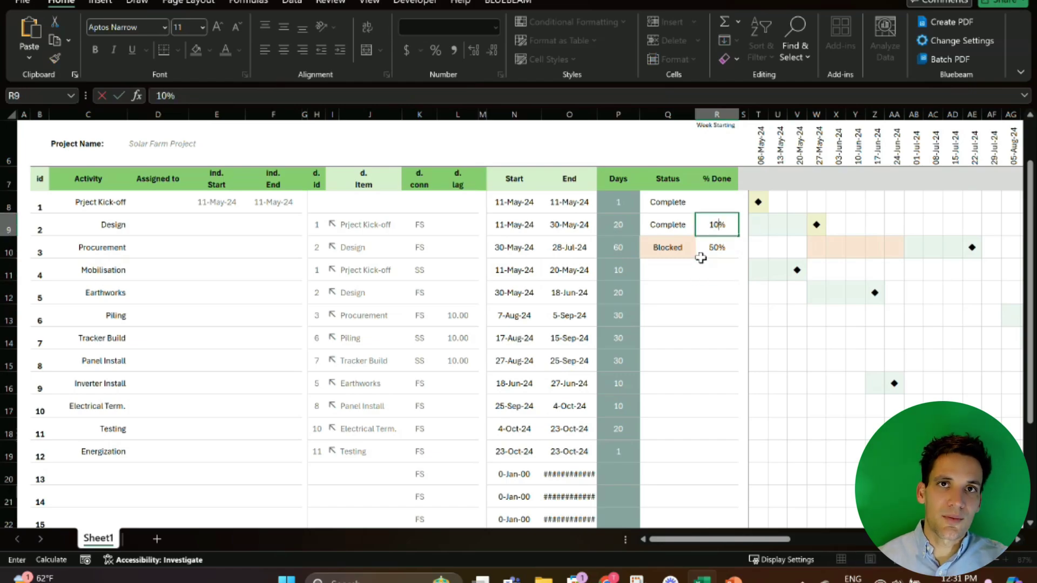
text(0)
key(Return)
- Set the project kick-off activity's % Done to 100%
key(Up)
key(Up)
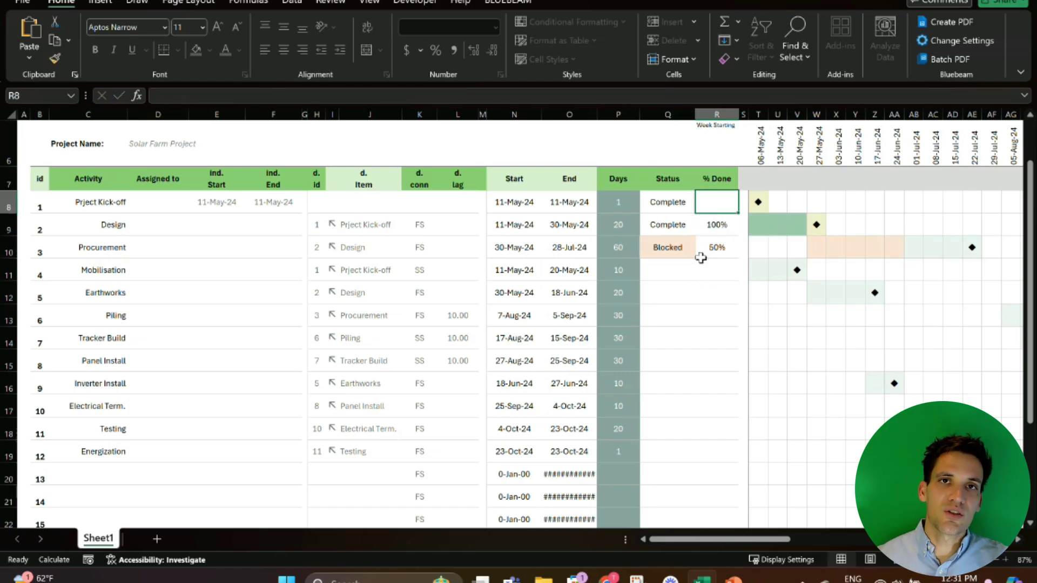
text(100)
key(Return)
- Mark the Mobilisation activity as Complete with 100% done
key(Down)
key(Down)
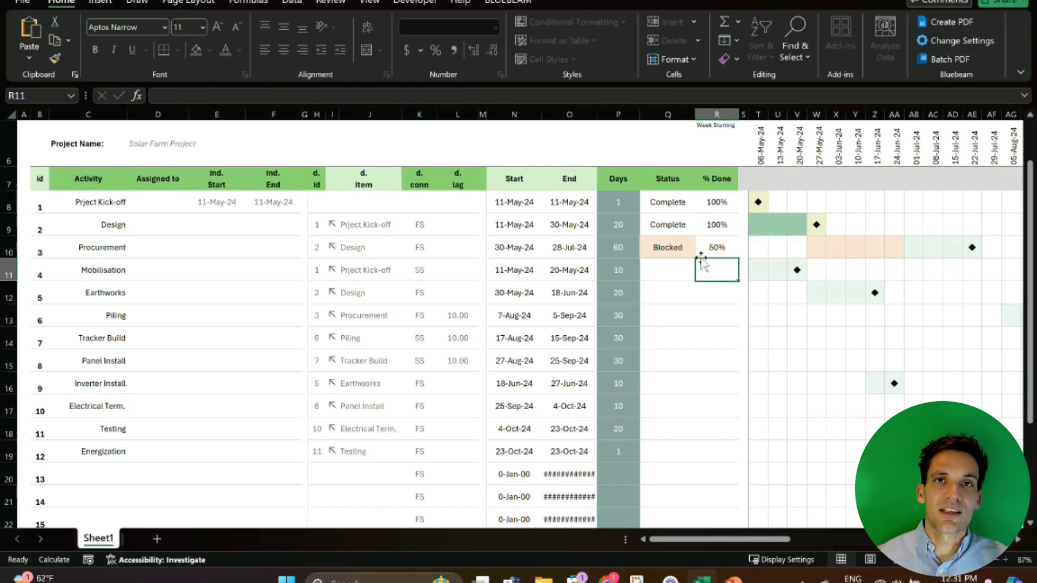
key(Left)
click(701, 274)
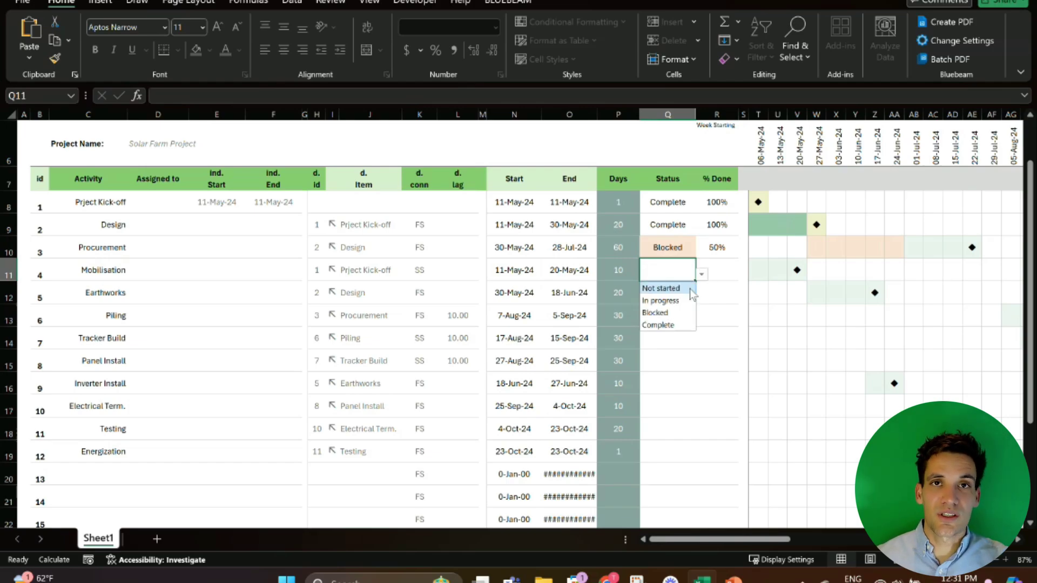
click(658, 324)
click(726, 274)
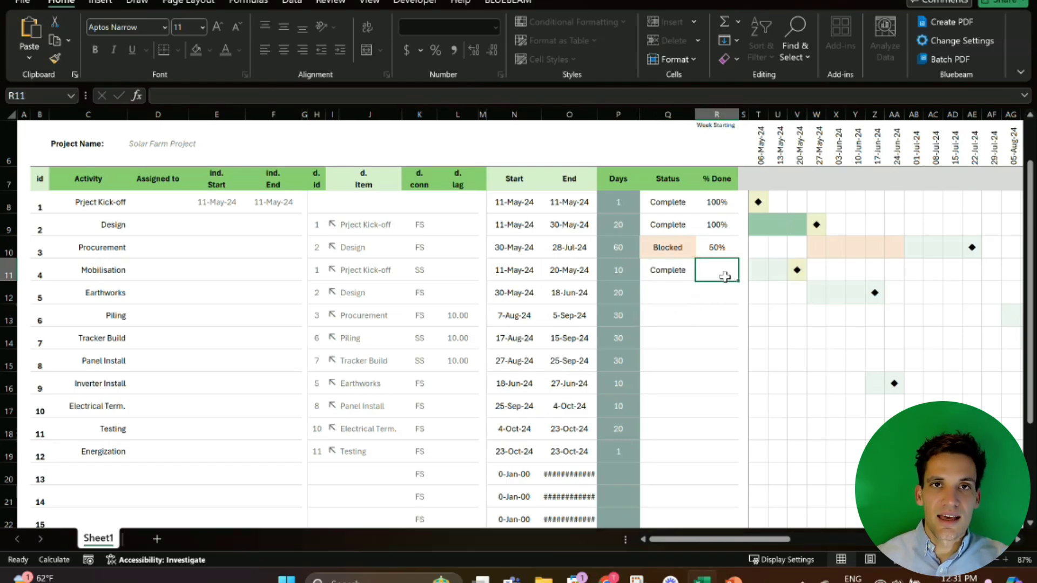
text(100)
key(Return)
- Mark the Earthworks activity as In progress with 20% done
key(Left)
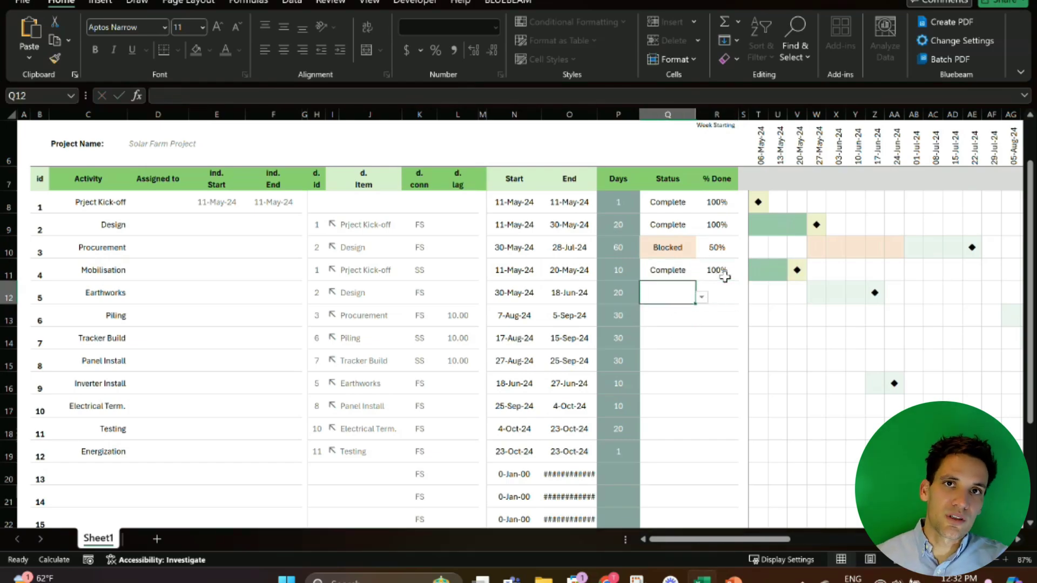
click(701, 297)
click(667, 322)
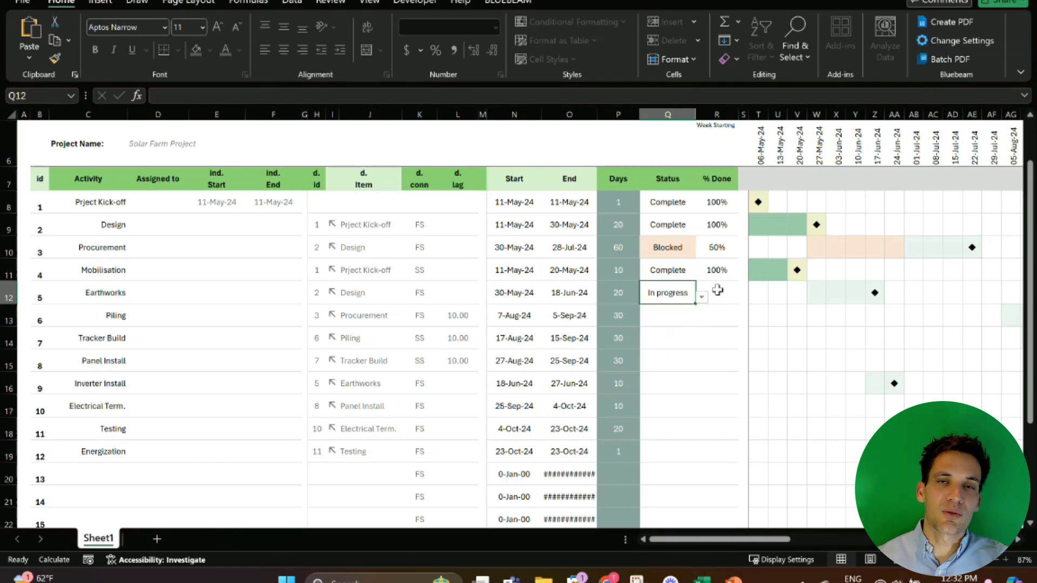
click(720, 292)
text(20)
key(Return)
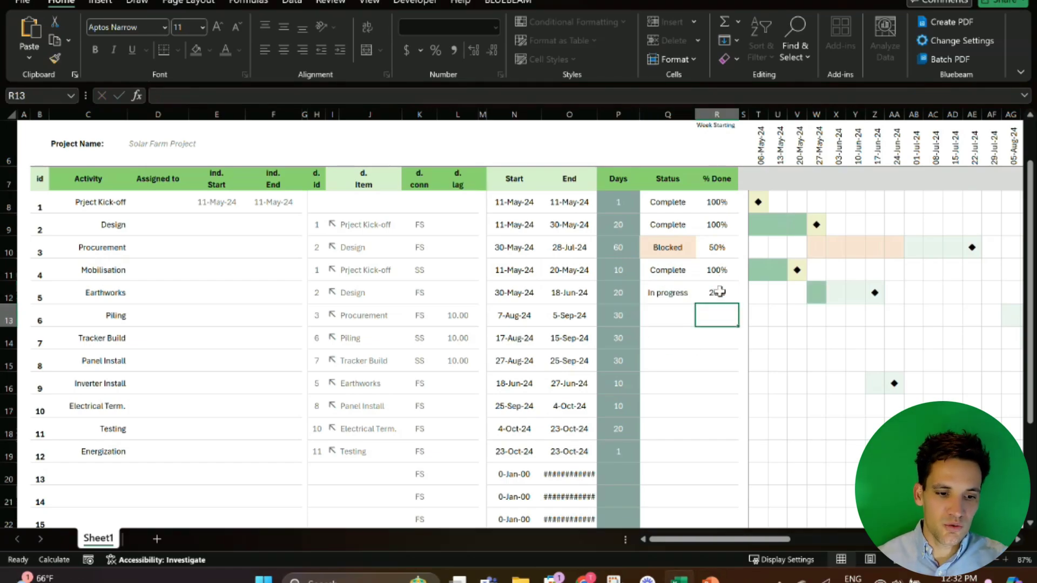
scroll(731, 295, down, 1)
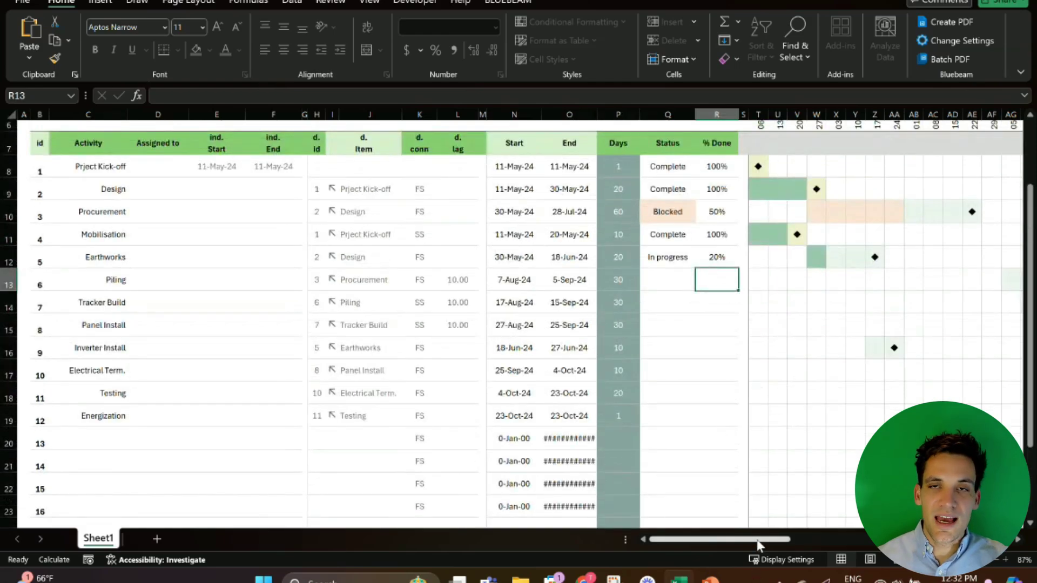
drag(759, 540, 856, 534)
drag(770, 543, 753, 543)
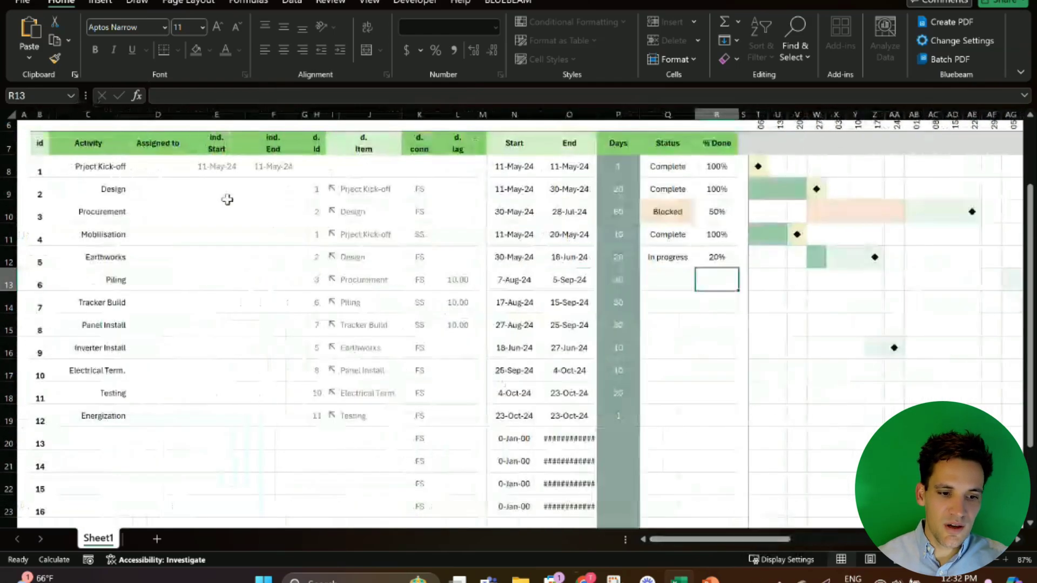
- Set the print settings to Print Selection and return to the worksheet
click(24, 3)
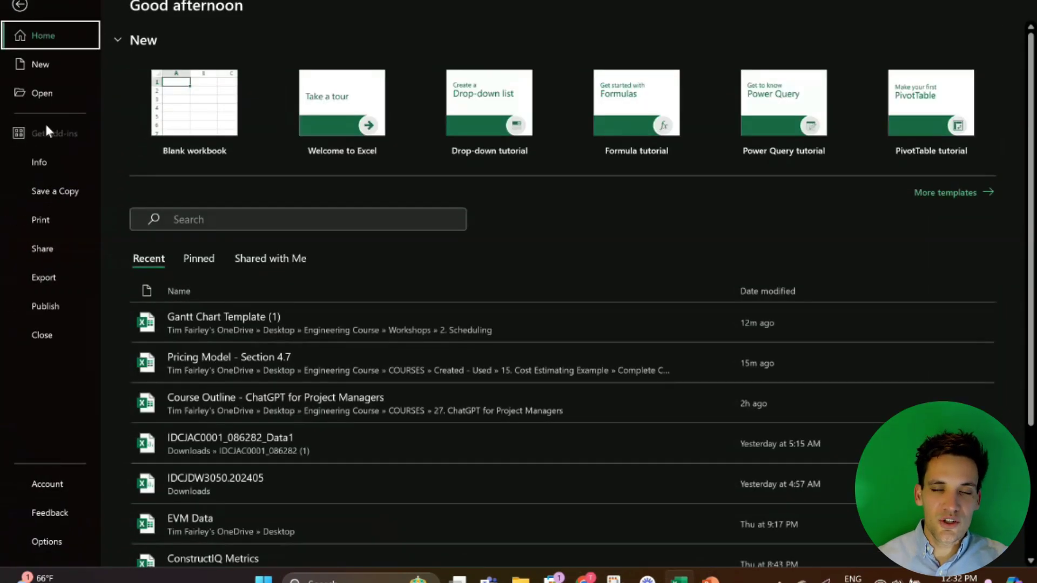
click(44, 221)
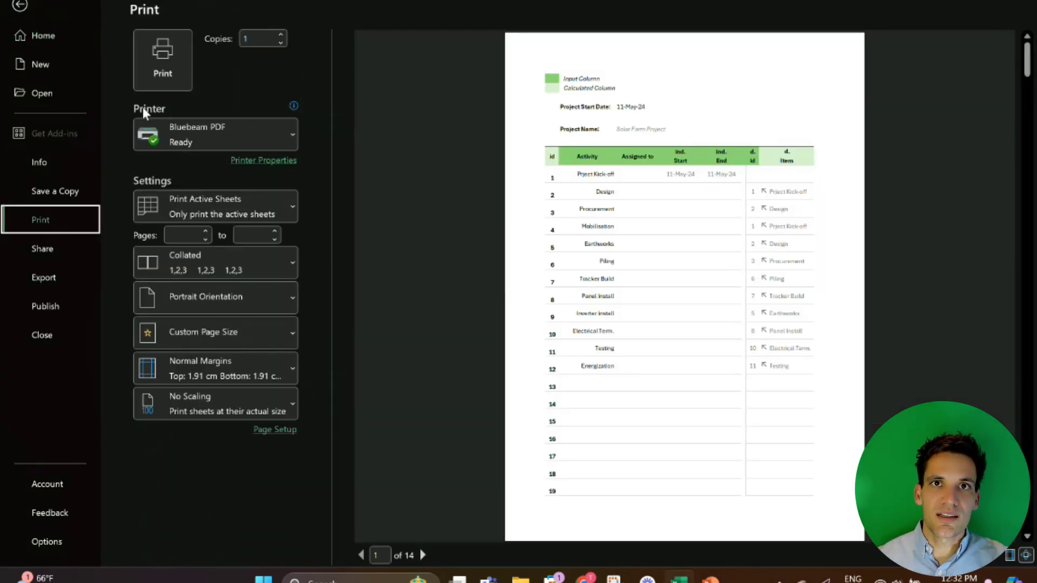
click(264, 213)
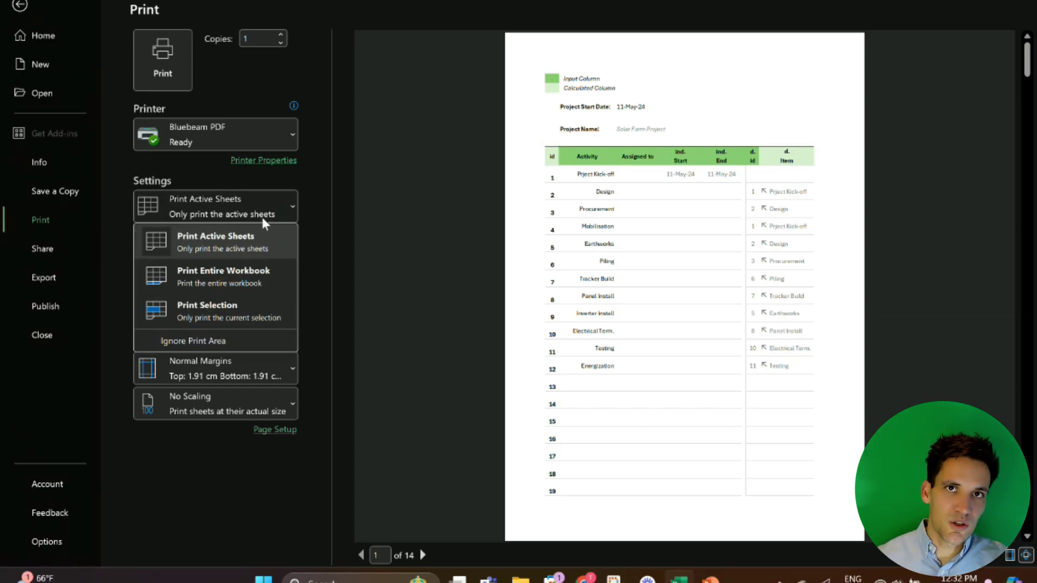
click(259, 307)
click(27, 5)
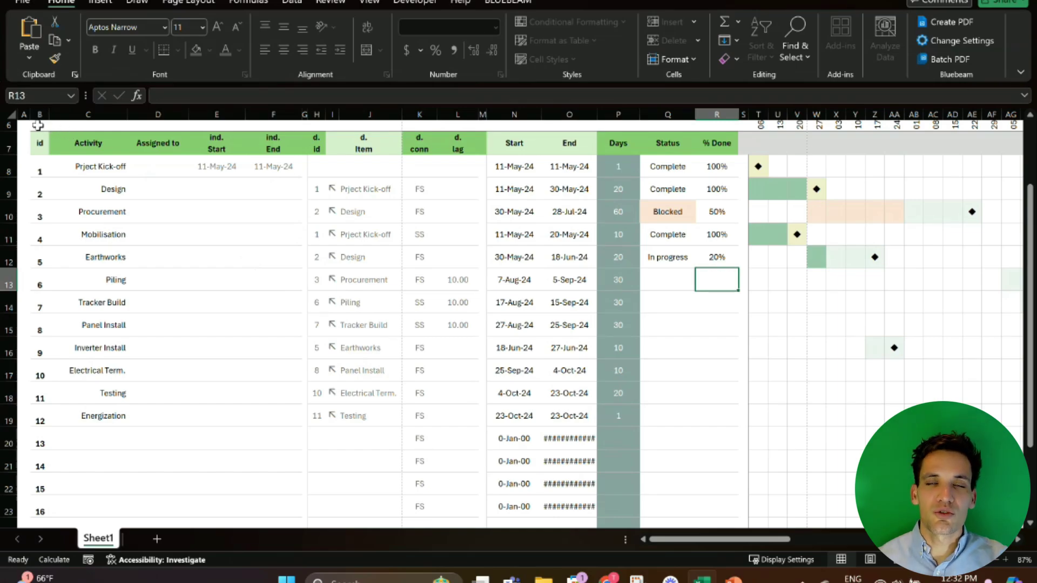
- Select the schedule from the project name row through the Energization row with its timeline, and open the print scope choices for that selection
drag(37, 125, 849, 366)
click(22, 4)
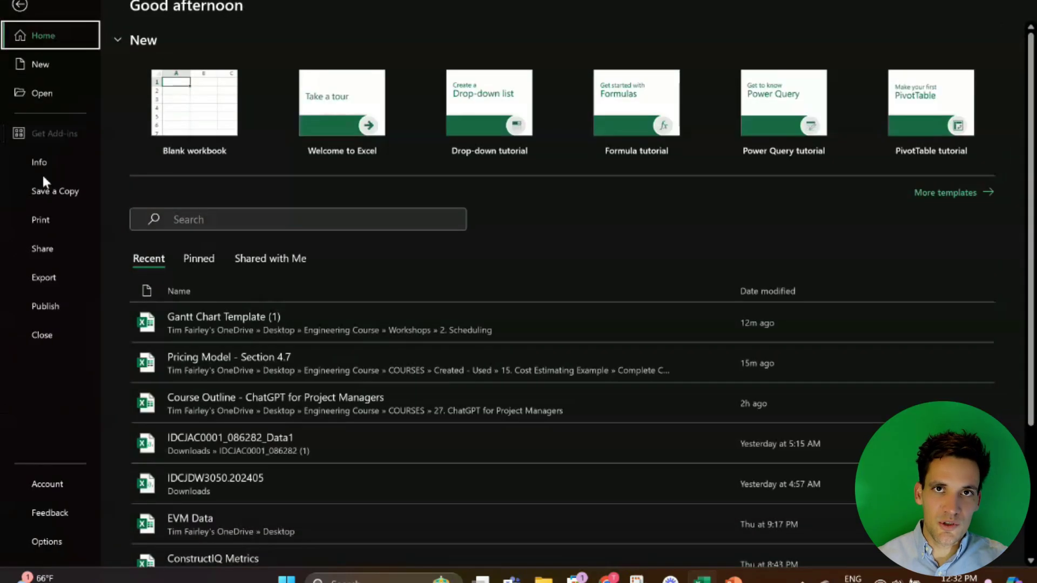
click(41, 220)
click(270, 204)
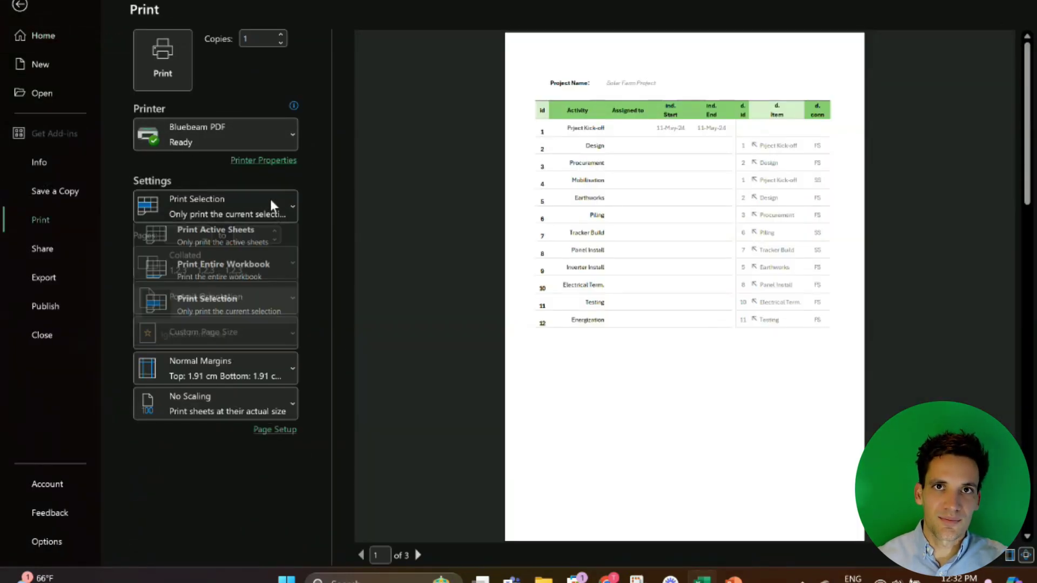